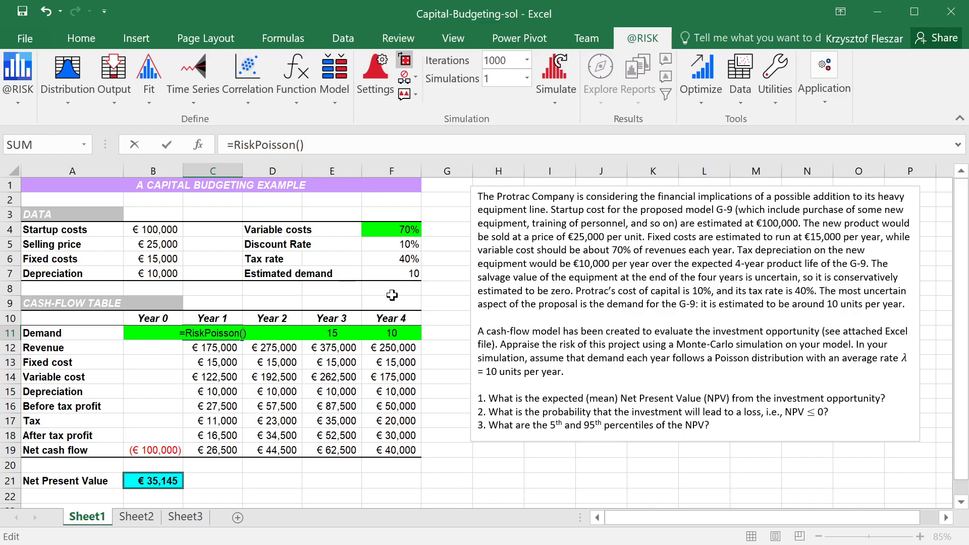
Complete the Year 1 demand formula in C11 as =RiskPoisson($F$7), with an absolute reference to the estimated demand
left_click(396, 272)
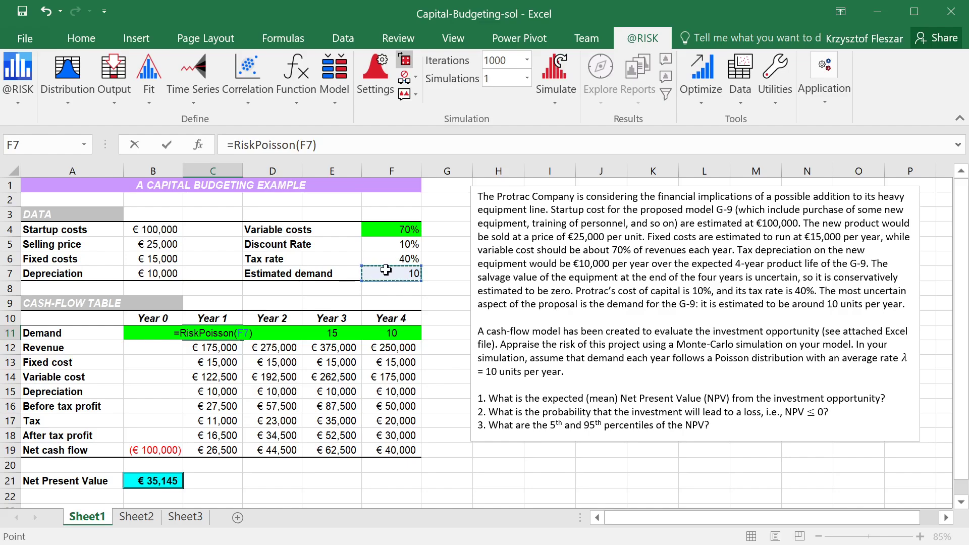
key("F4")
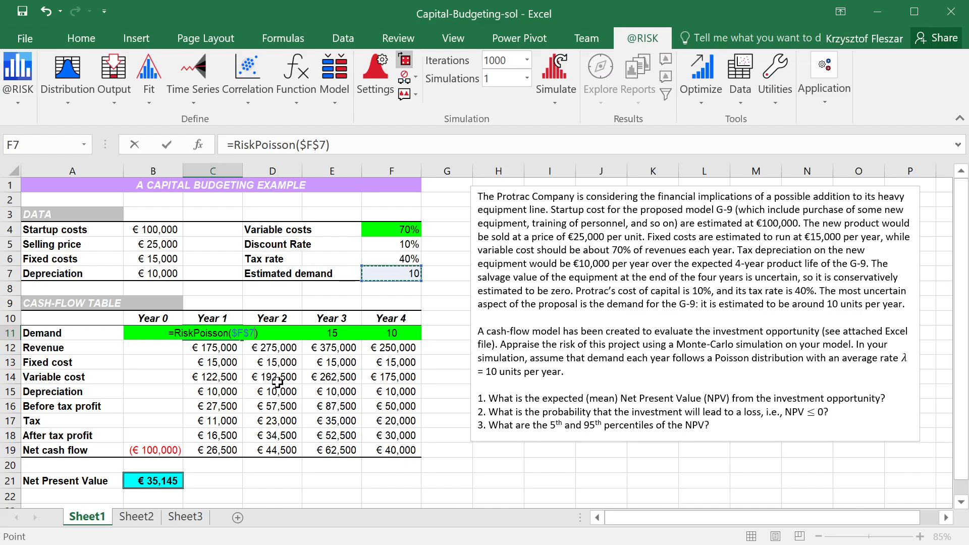
key("Return")
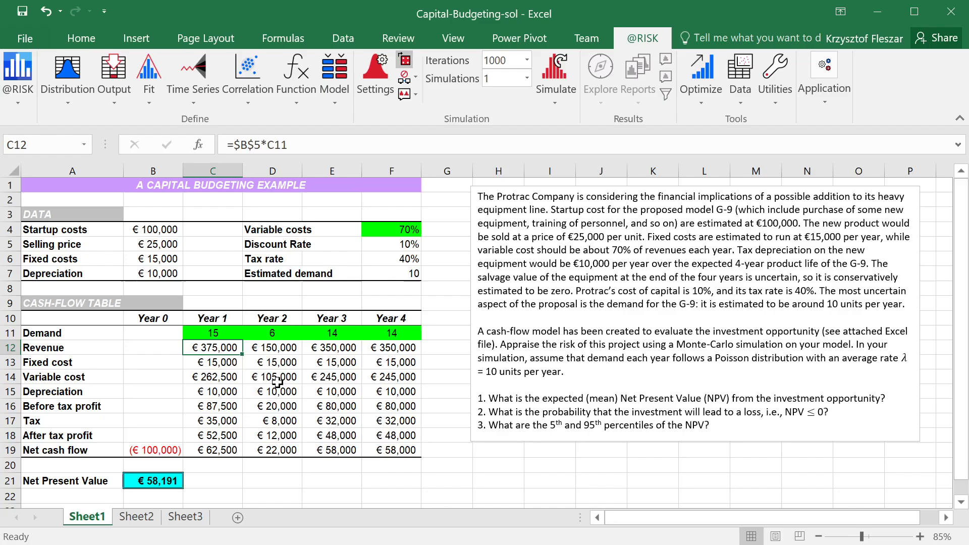
Copy the Year 1 demand formula from C11 to the Year 2 to Year 4 cells D11:F11
key("Up")
key("ctrl+c")
key("Right")
key("shift+Right")
key("shift+Right")
key("ctrl+v")
key("Left")
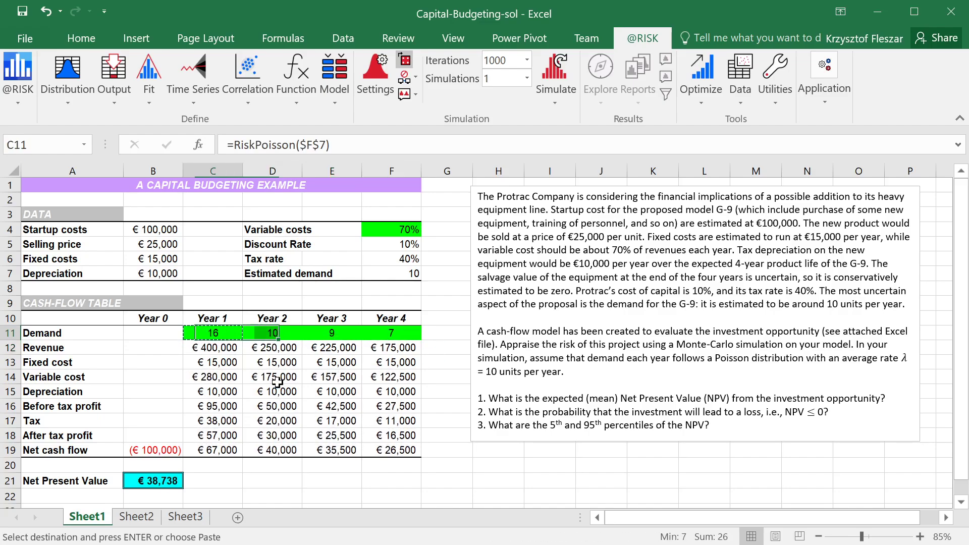
Check the cell references in the copied demand formulas in D11:F11
key("Right")
key("F2")
key("Escape")
key("Right")
key("F2")
key("Escape")
key("Right")
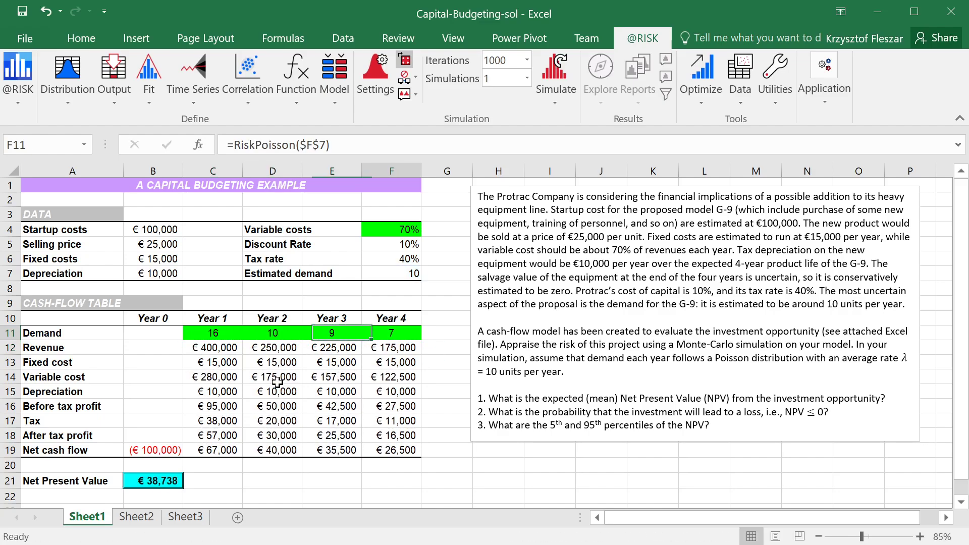
key("F2")
key("Escape")
Try an estimated demand of 11 in F7 and undo the change
key("Up")
key("Up")
key("Up")
key("Up")
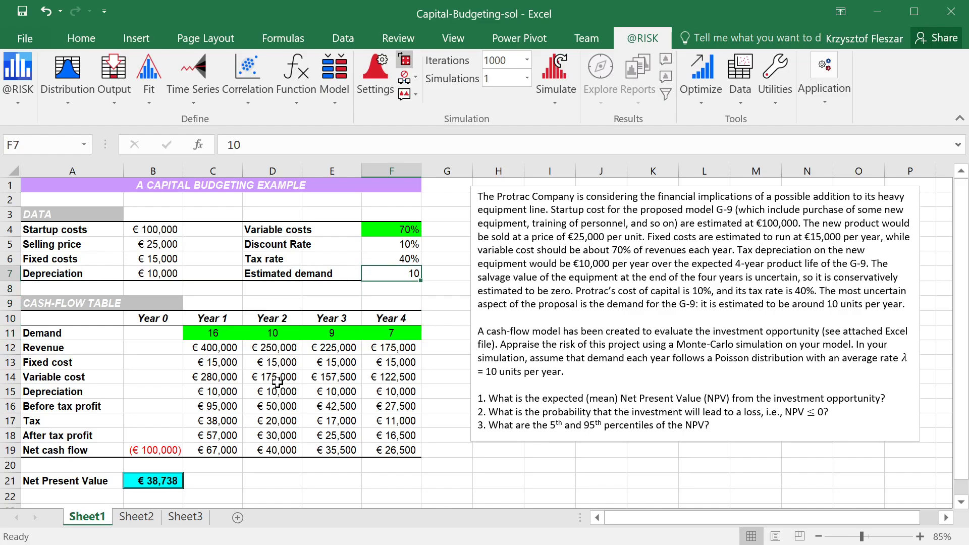
type("11")
key("Return")
key("Up")
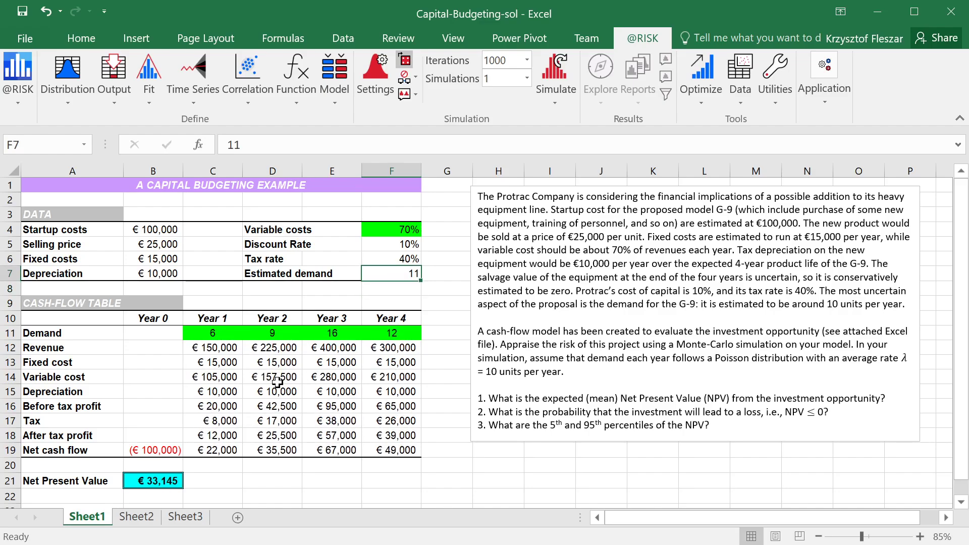
key("ctrl+z")
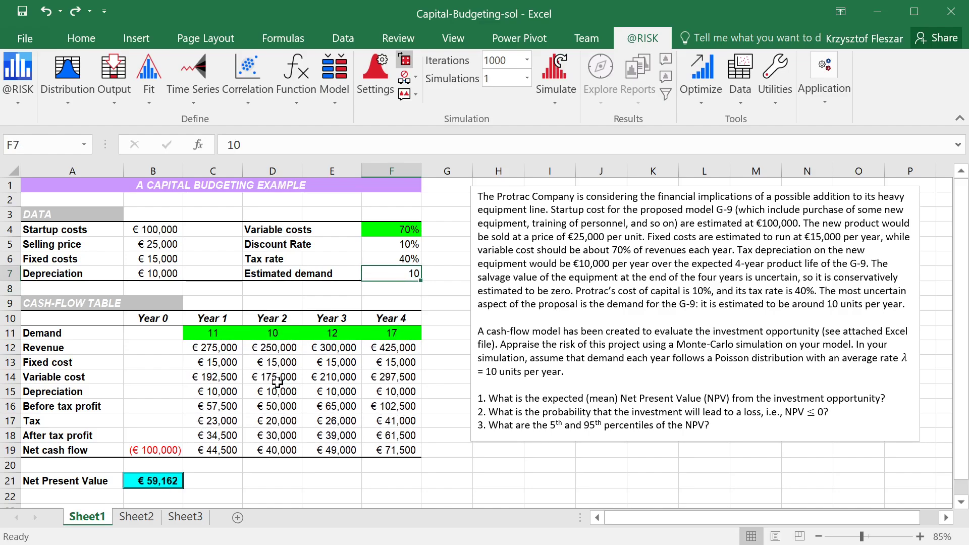
Review the Poisson formulas in all four demand cells C11:F11 and the estimated demand cell F7 they refer to
key("Left")
key("Down")
key("Down")
key("Down")
key("Left")
key("Right")
key("Left")
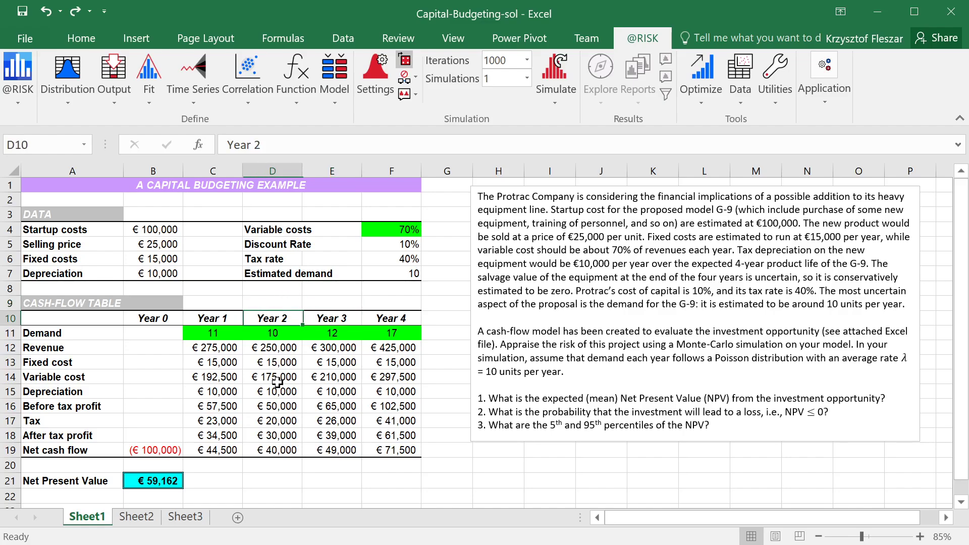
key("Down")
key("Left")
key("F2")
key("Escape")
key("Right")
key("F2")
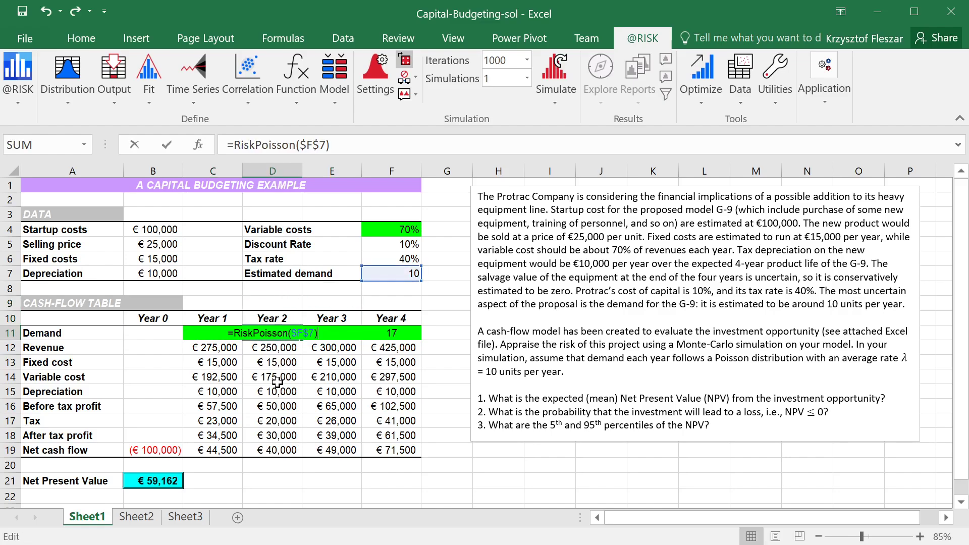
key("Escape")
key("Right")
key("F2")
key("Escape")
key("Right")
key("F2")
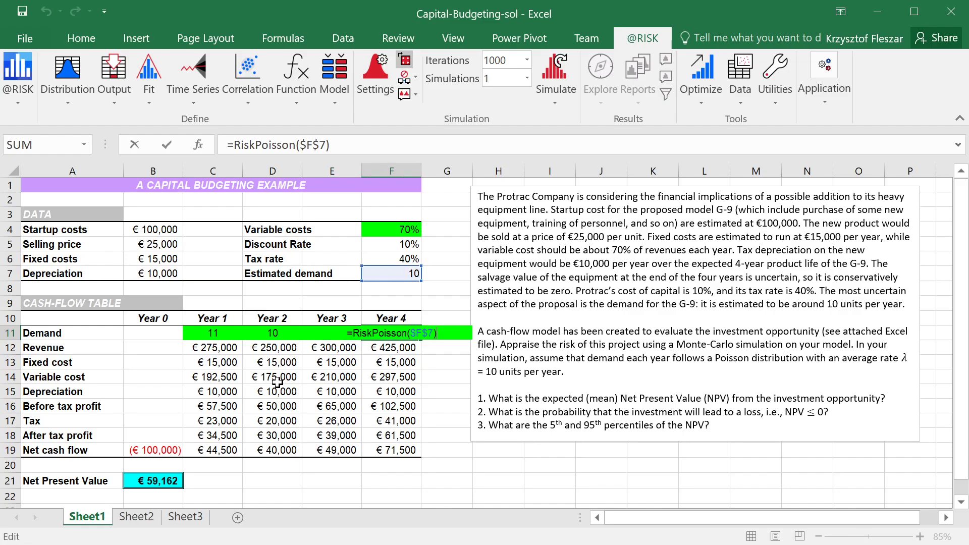
key("Escape")
key("Left")
key("Left")
key("Left")
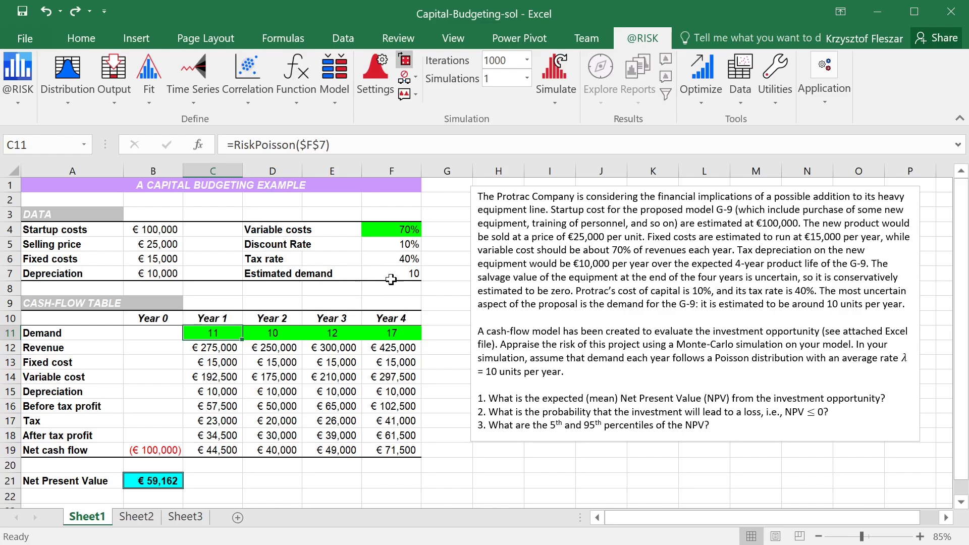
left_click(410, 272)
left_click_drag(209, 333, 380, 332)
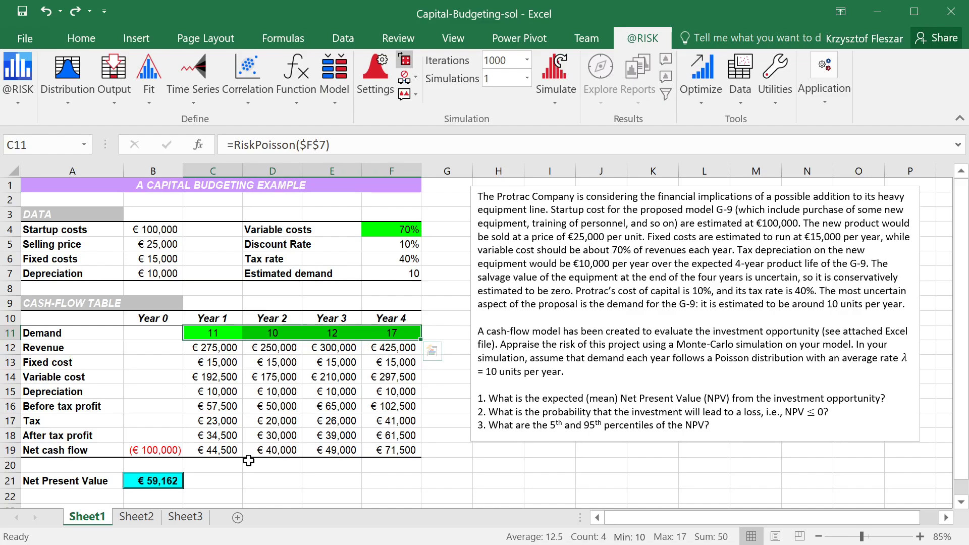
Inspect the Net Present Value formula in B21 and the cells it refers to
left_click(224, 480)
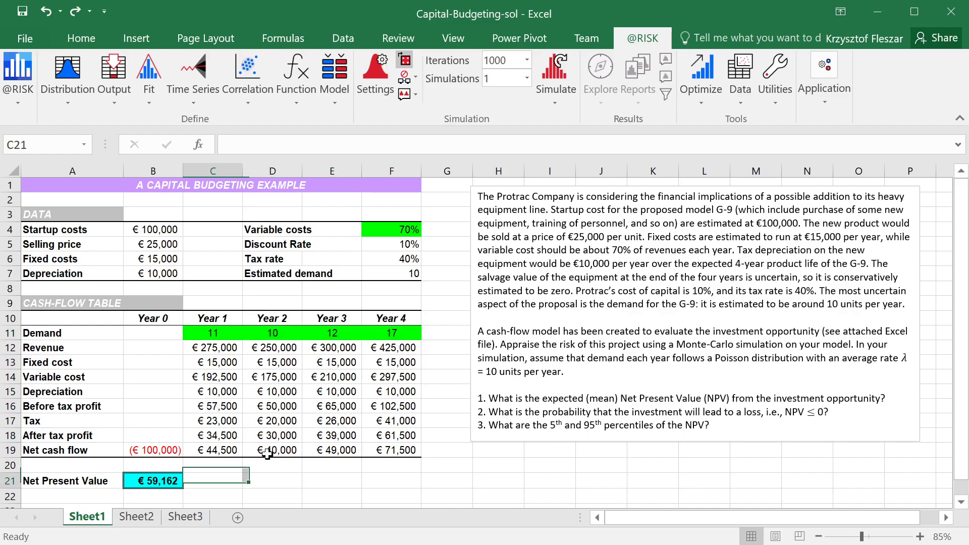
left_click(169, 481)
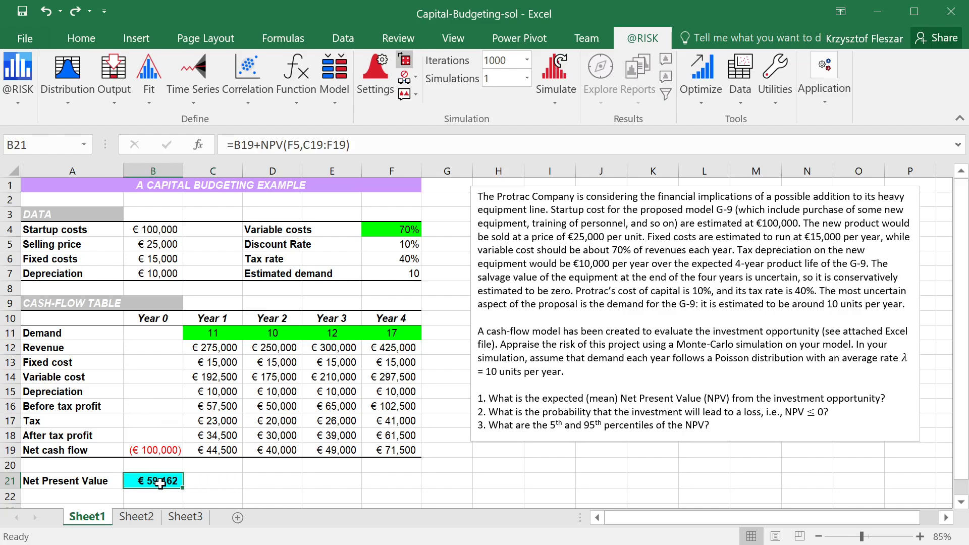
key("F2")
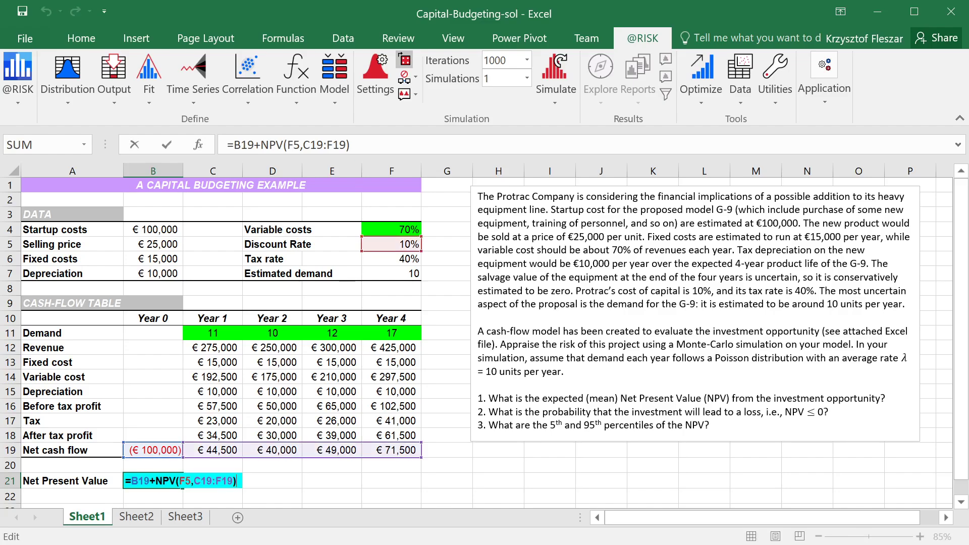
key("Escape")
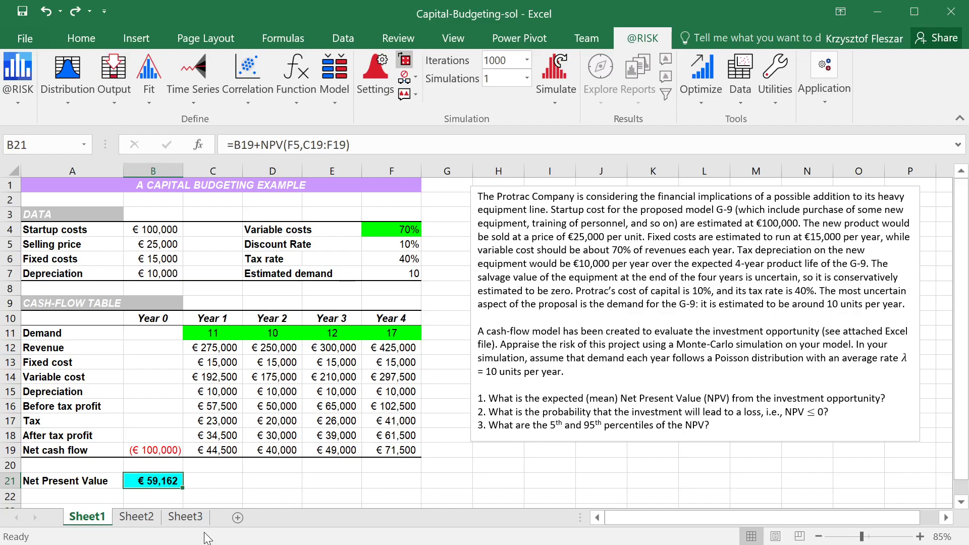
Add the Net Present Value cell B21 as a simulation output named NPV
left_click(205, 481)
left_click(143, 482)
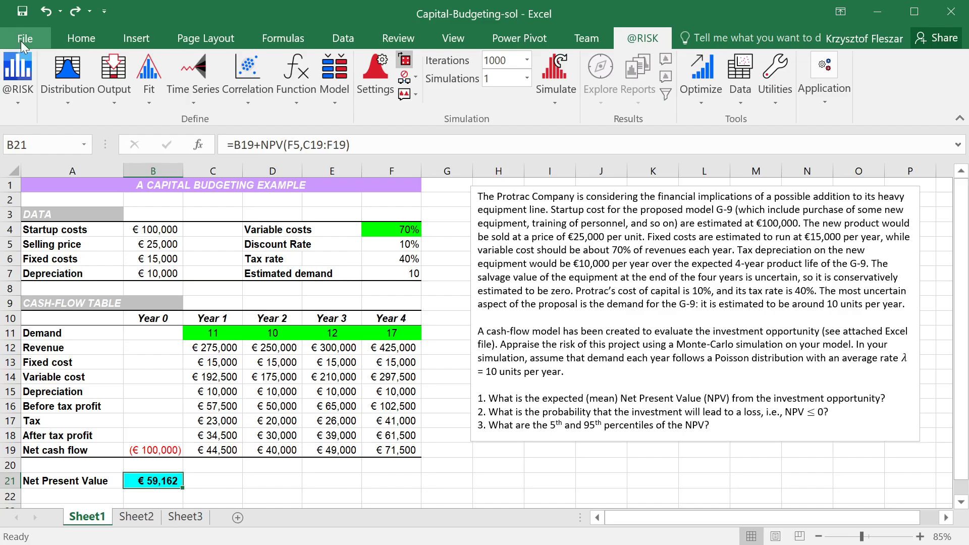
left_click(119, 71)
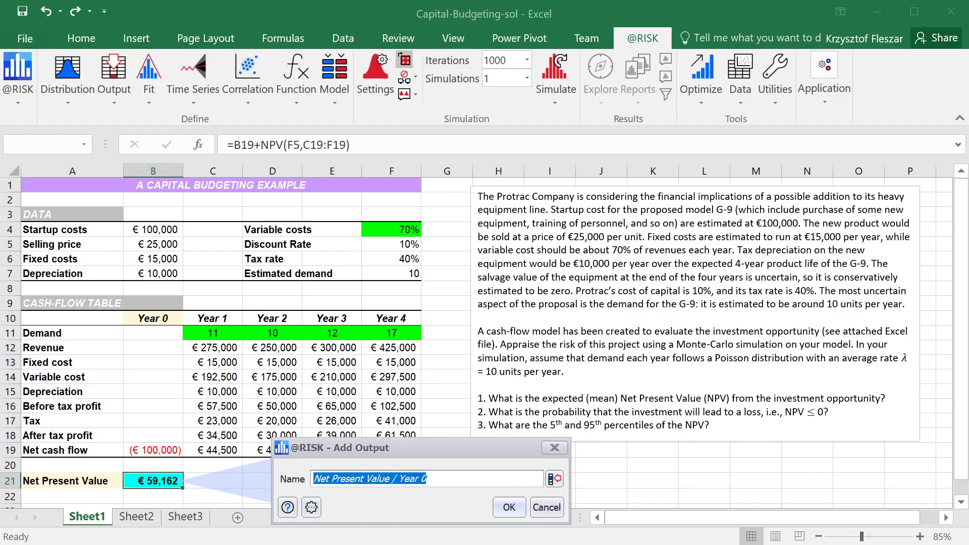
type("NPV")
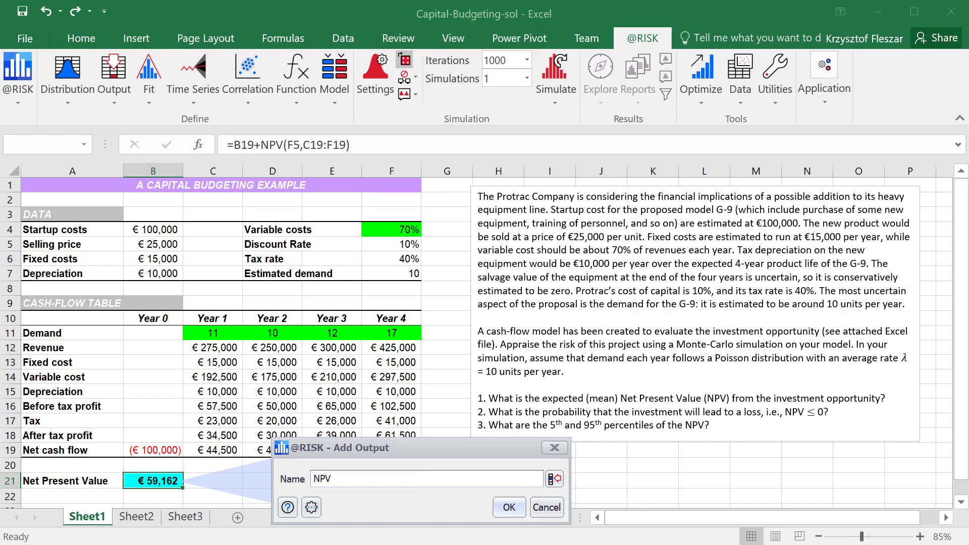
left_click(509, 507)
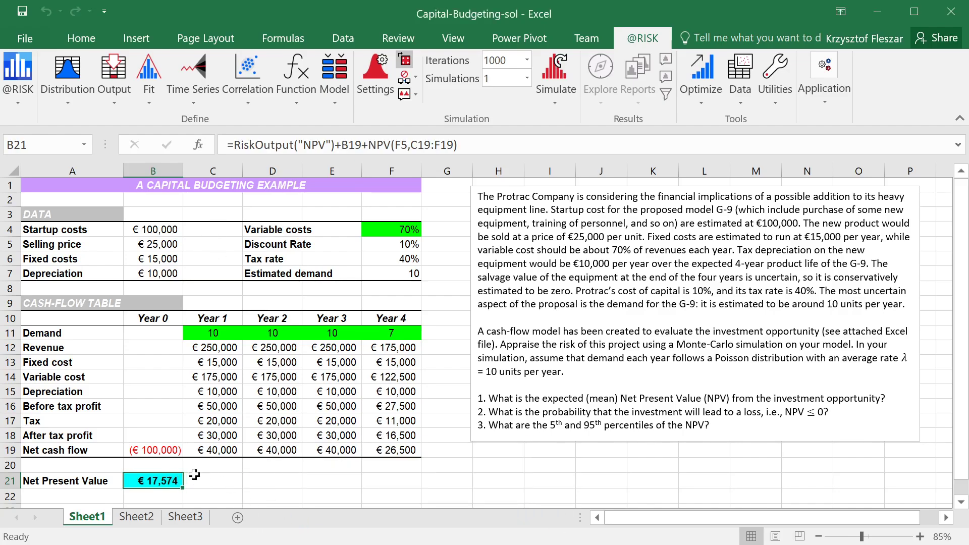
Examine how the RiskOutput function is combined with the original NPV calculation in B21
double_click(161, 481)
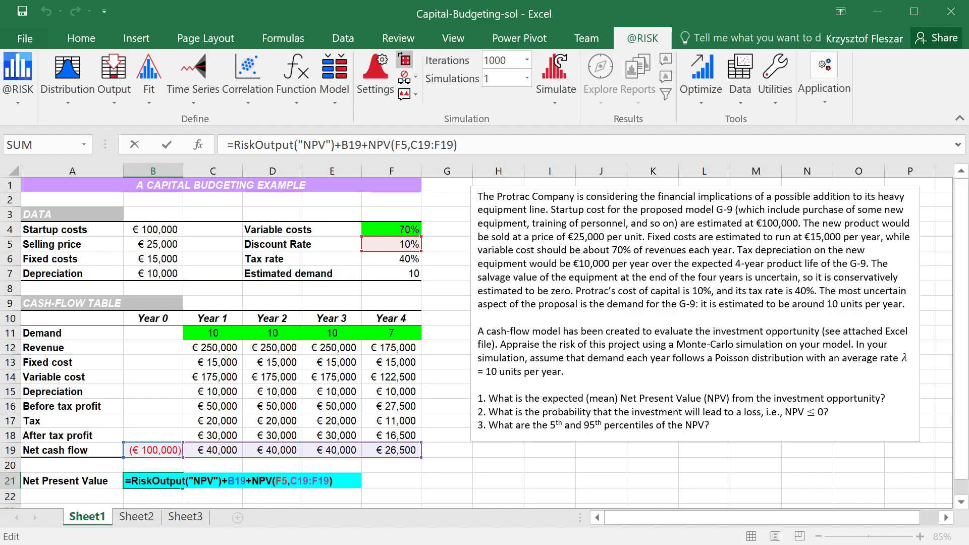
left_click_drag(228, 481, 333, 481)
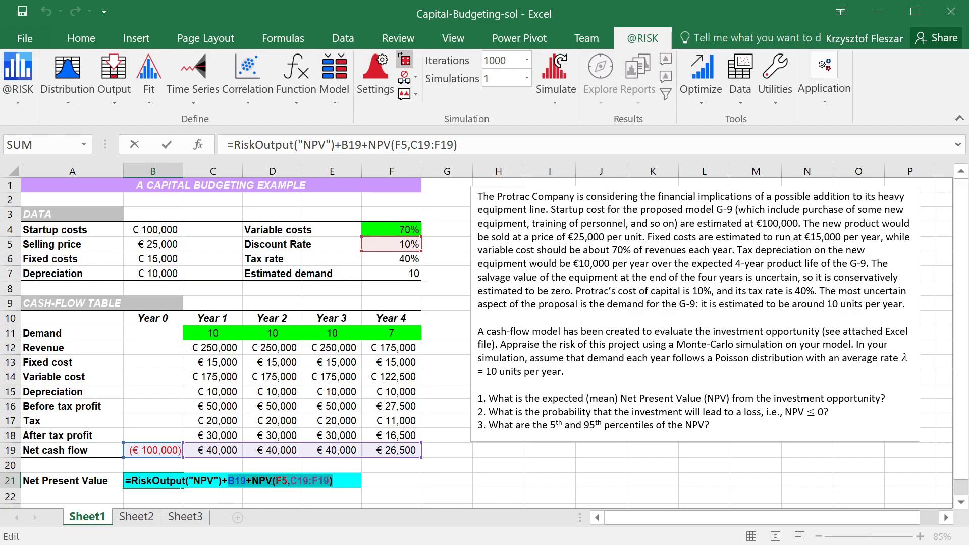
key("Escape")
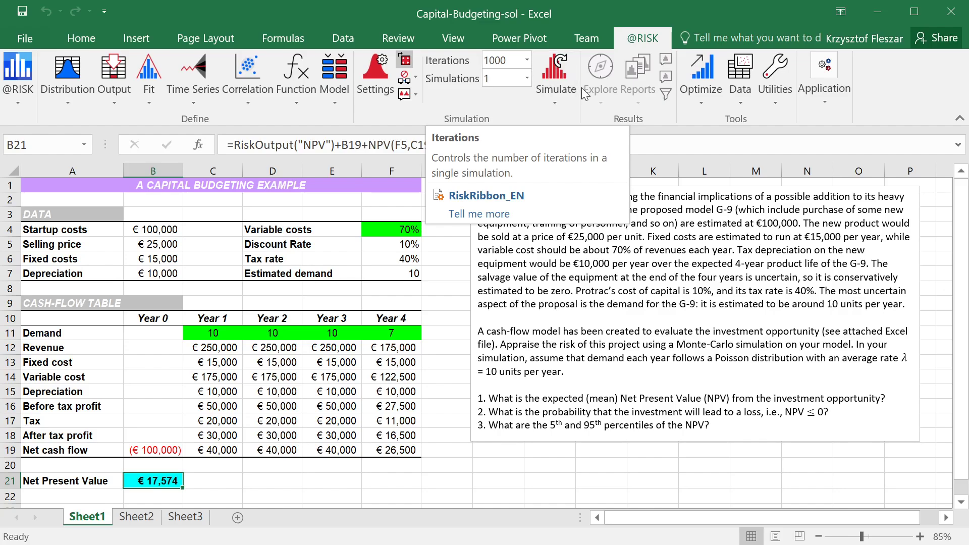
Run the simulation with 1000 iterations and move the NPV results window so its whole chart is in view
left_click(560, 65)
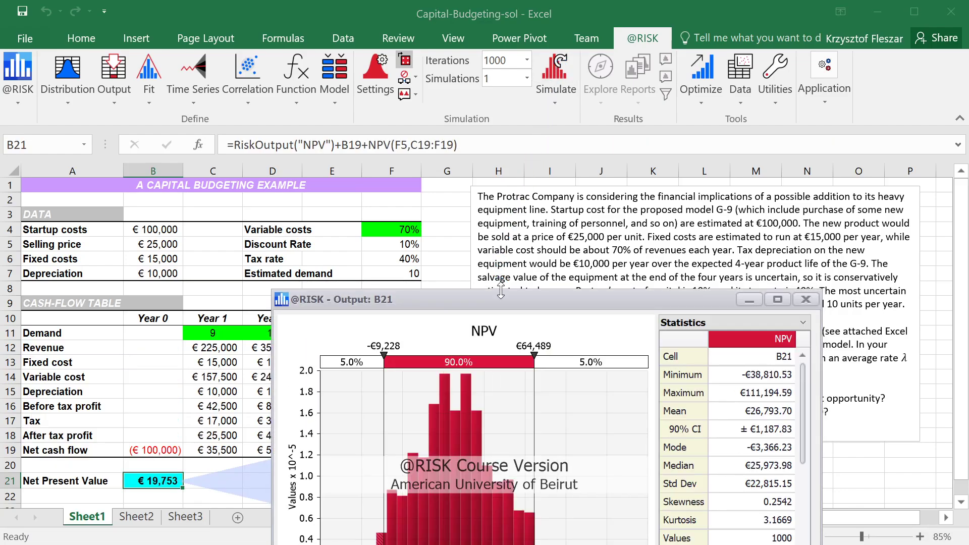
left_click_drag(501, 298, 512, 111)
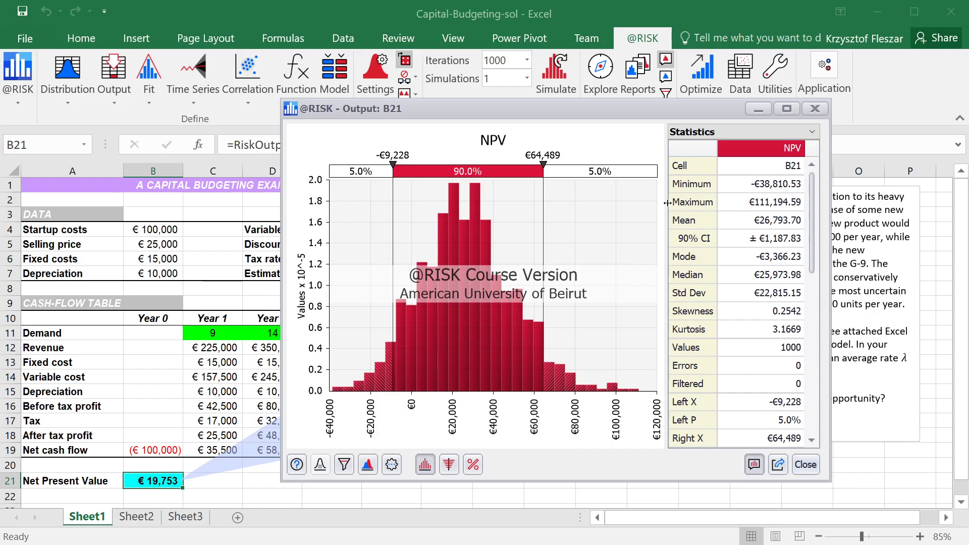
Examine the minimum, maximum, mean and 90% CI in the NPV statistics, and close the results window
left_click(759, 185)
left_click(766, 201)
left_click(779, 222)
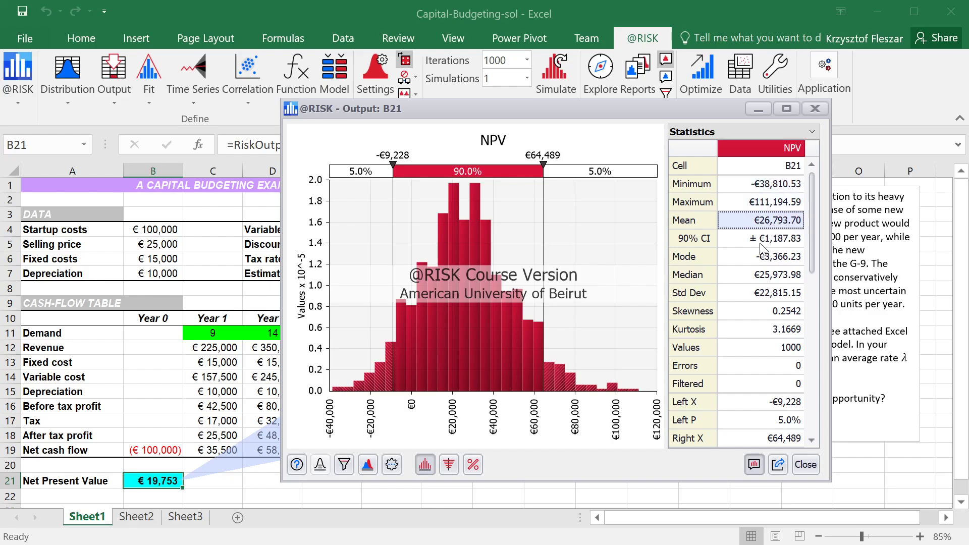
left_click(765, 244)
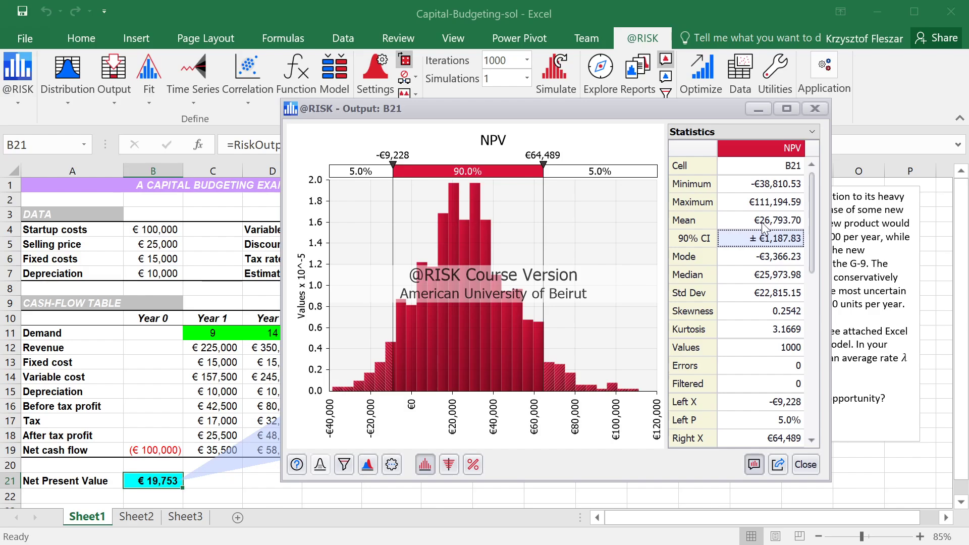
left_click(791, 225)
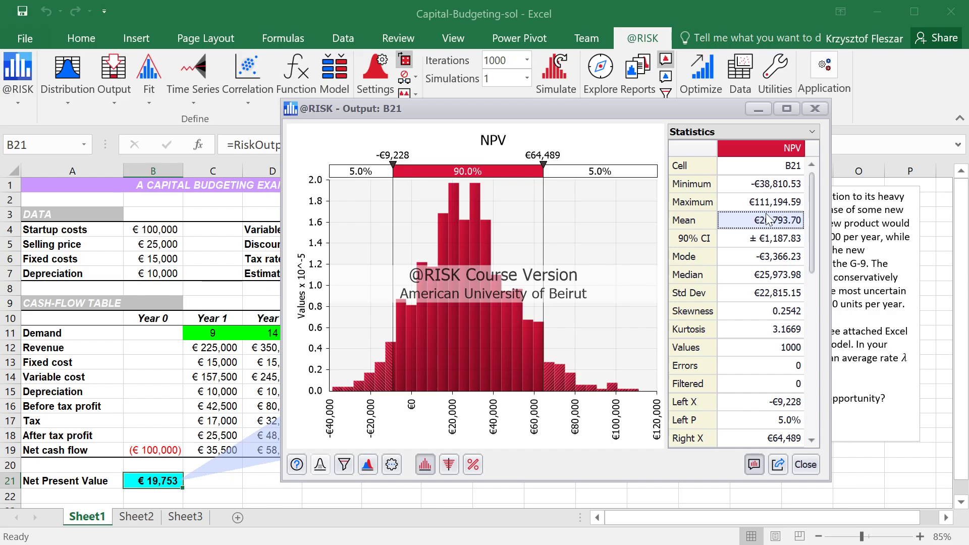
left_click(771, 246)
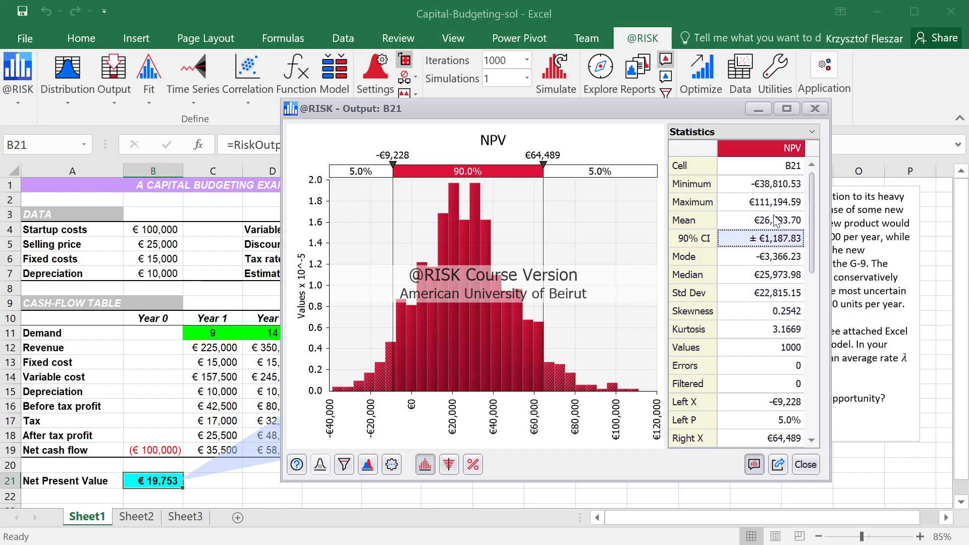
left_click(777, 220)
left_click(776, 239)
left_click(695, 241)
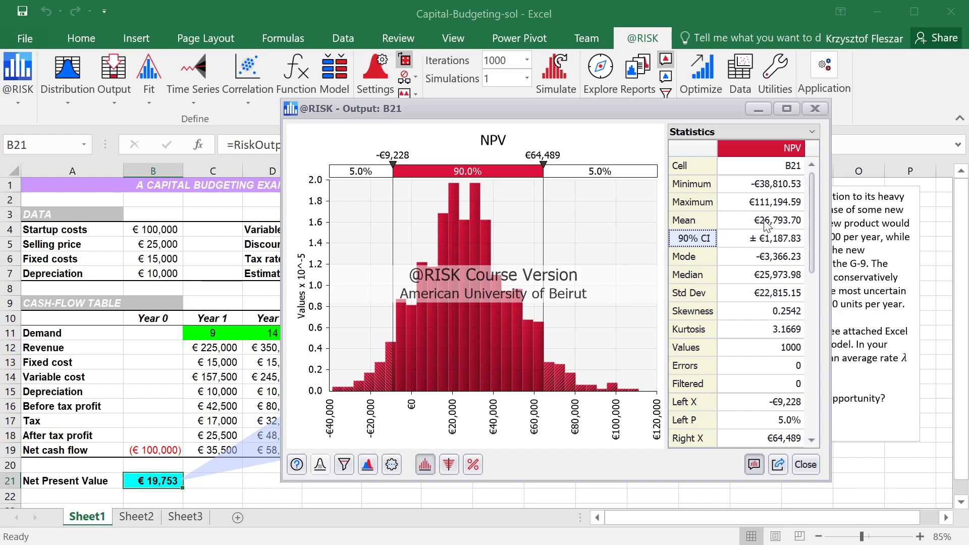
left_click_drag(768, 222, 769, 239)
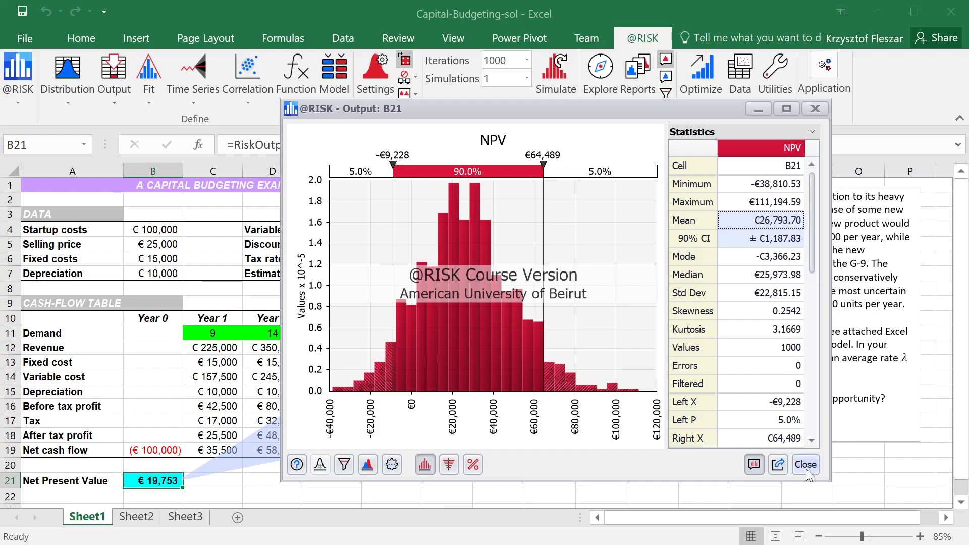
left_click_drag(768, 184, 766, 202)
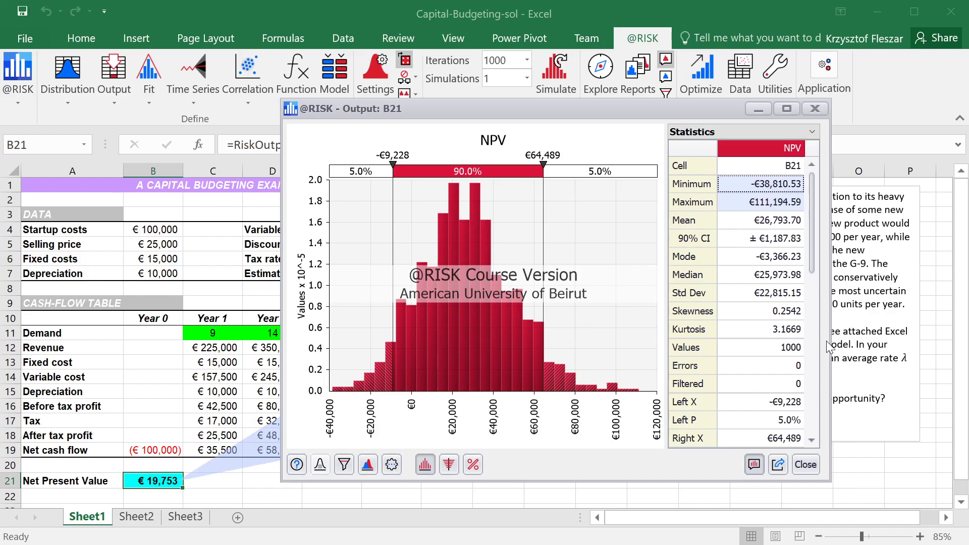
left_click(806, 465)
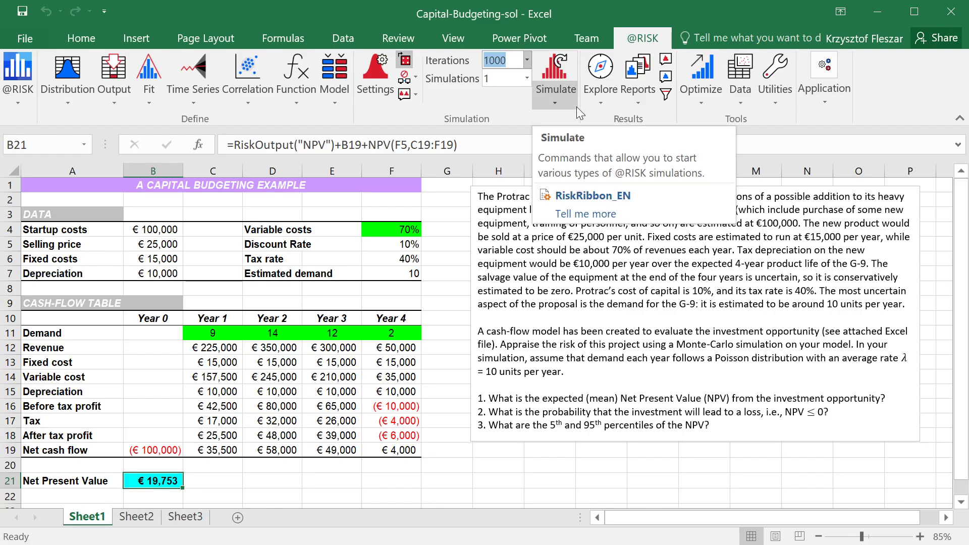
Run the simulation with 20000 iterations and move the NPV results window so its whole chart is in view
type("20000")
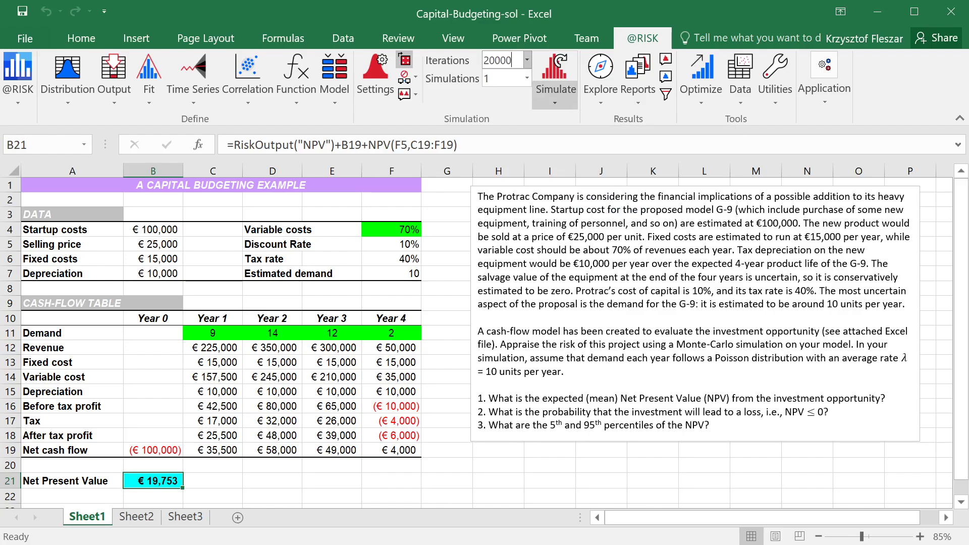
left_click(557, 66)
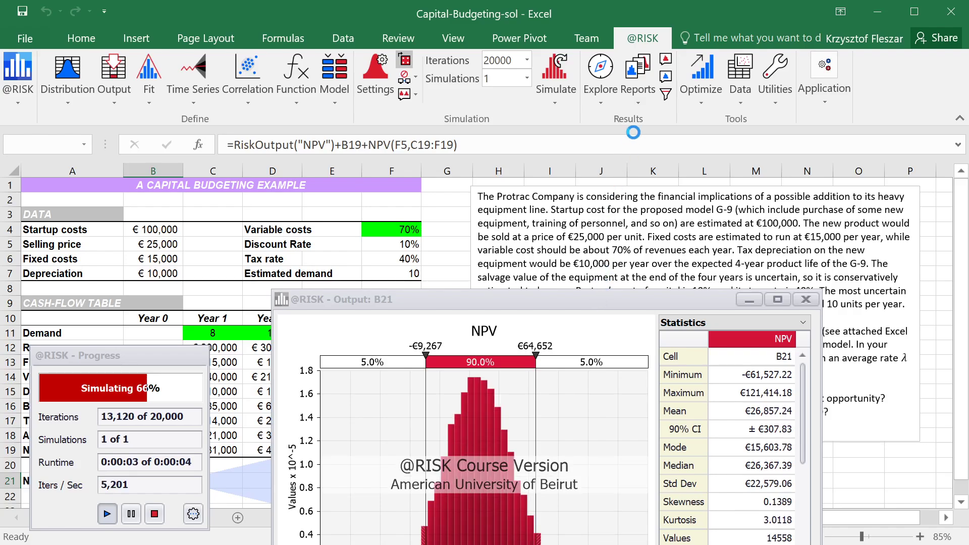
left_click_drag(597, 304, 628, 103)
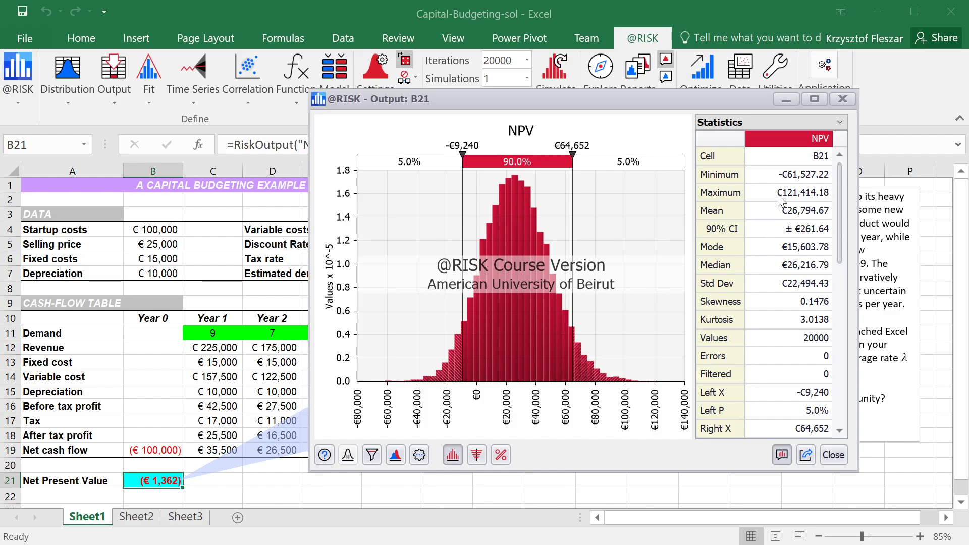
Compare the NPV minimum, maximum, mean and 90% CI against the problem's questions, and close the results window
left_click(796, 176)
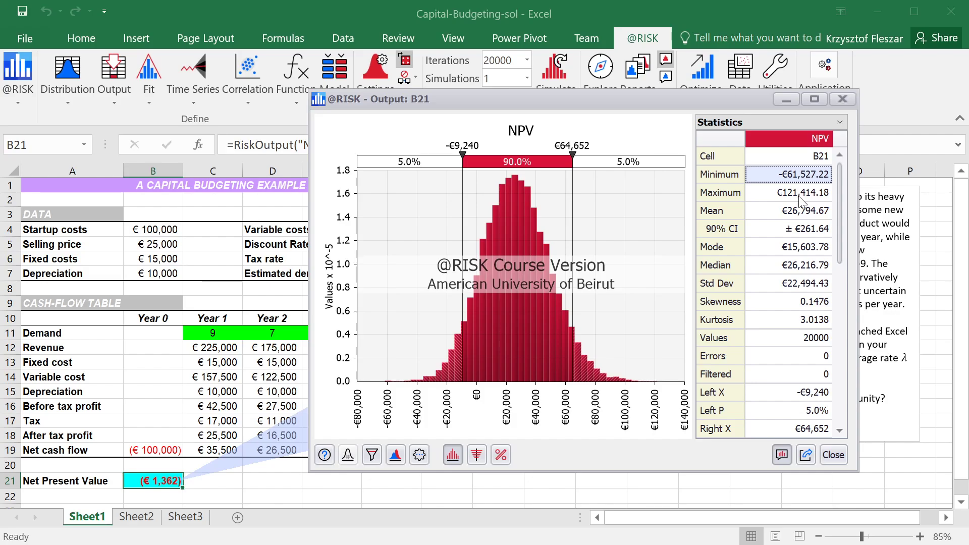
left_click(787, 195)
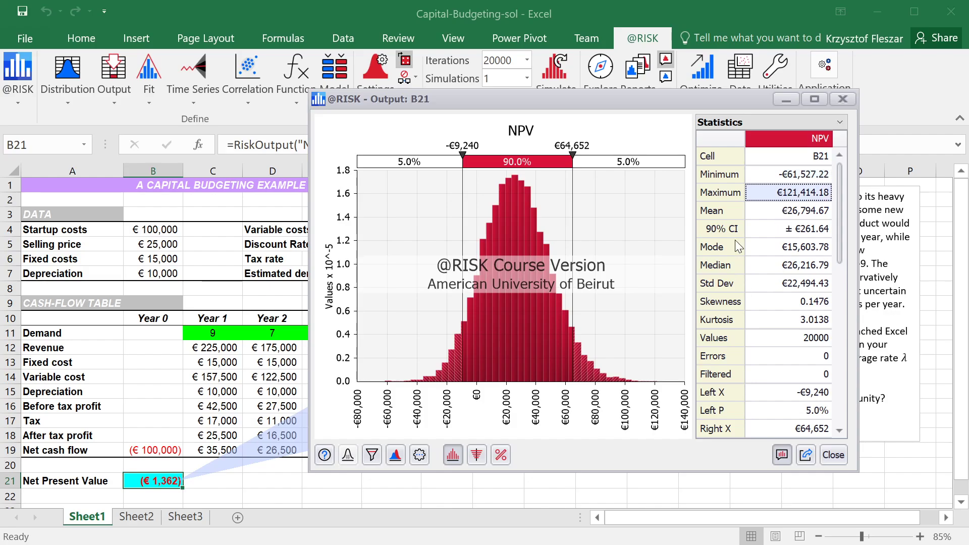
left_click(802, 215)
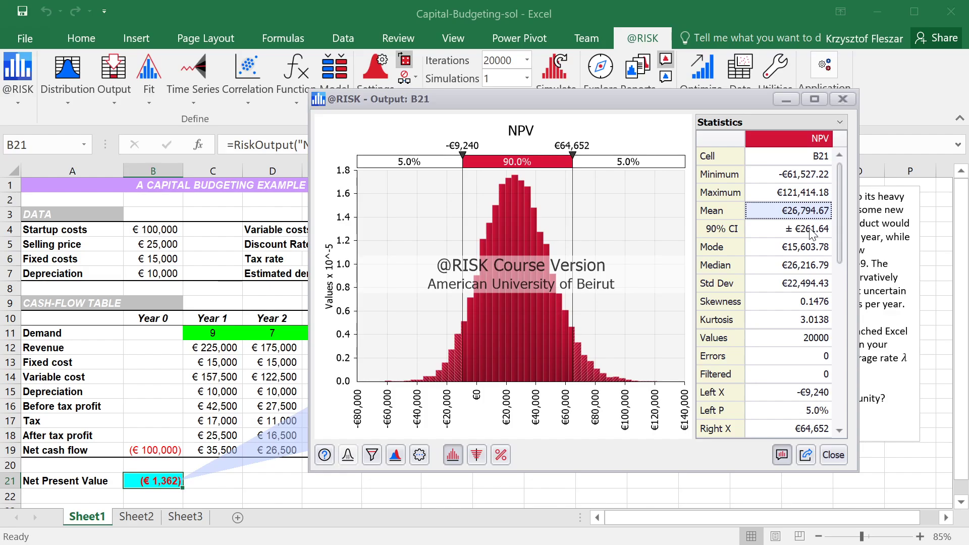
left_click(810, 236)
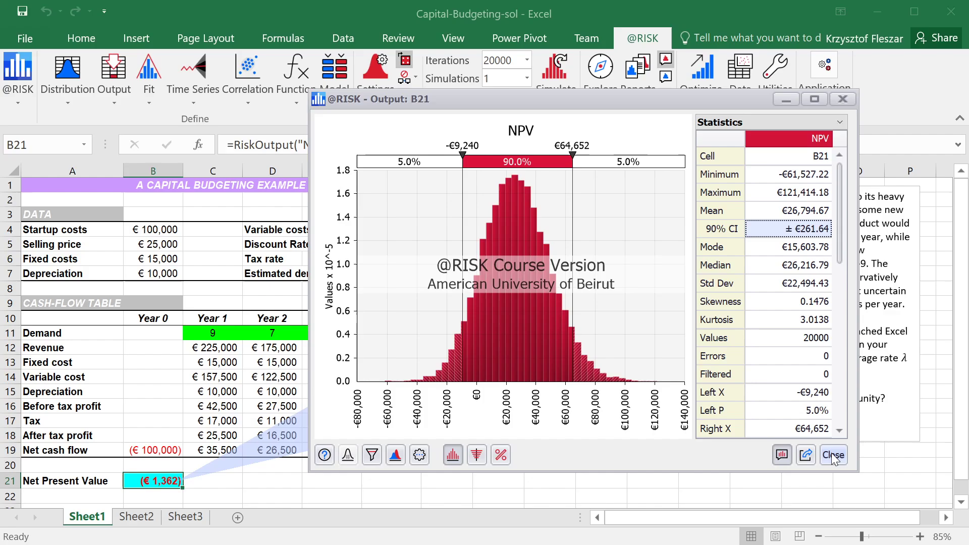
left_click_drag(635, 99, 368, 13)
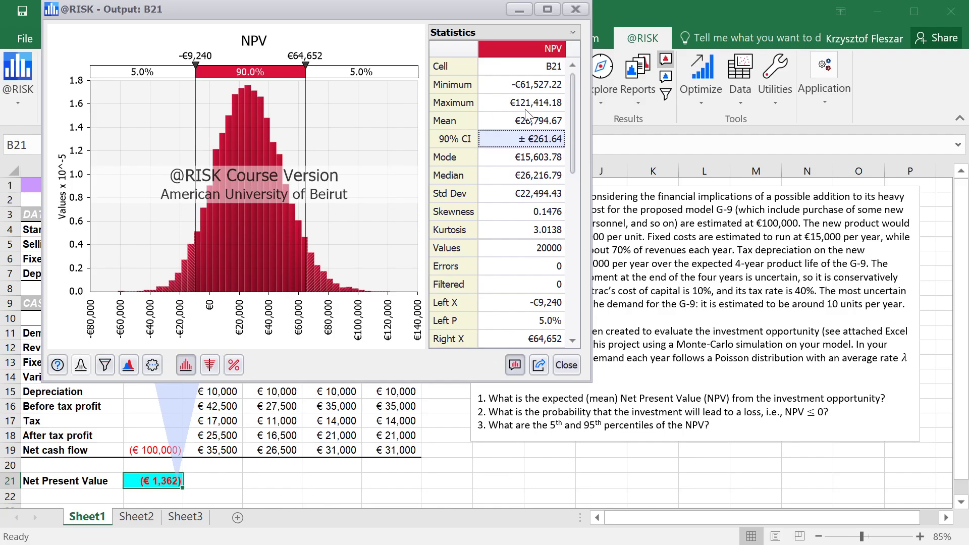
left_click(526, 125)
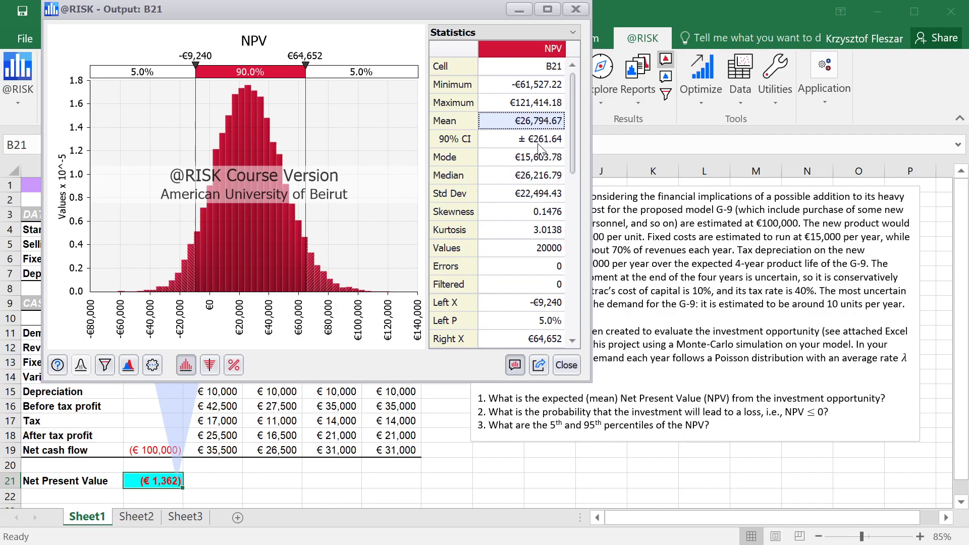
left_click(460, 142)
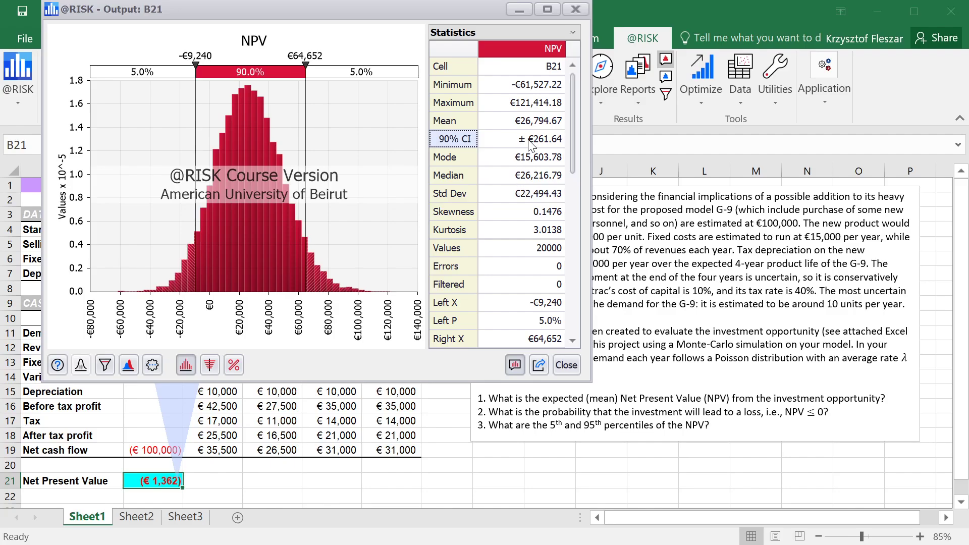
left_click(567, 368)
Enter the row label NPV in H21, beneath the problem description
left_click(492, 462)
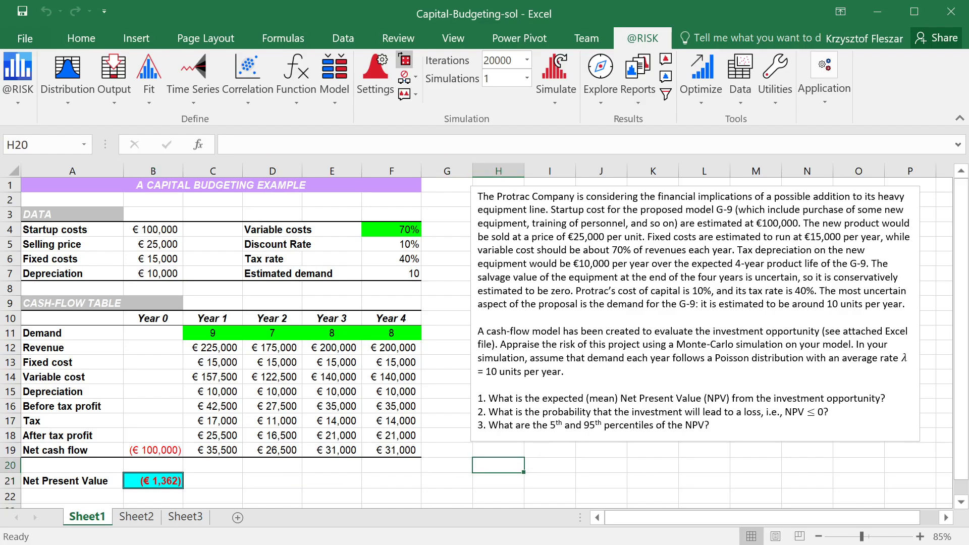
left_click(523, 477)
type("NPV")
left_click(526, 471)
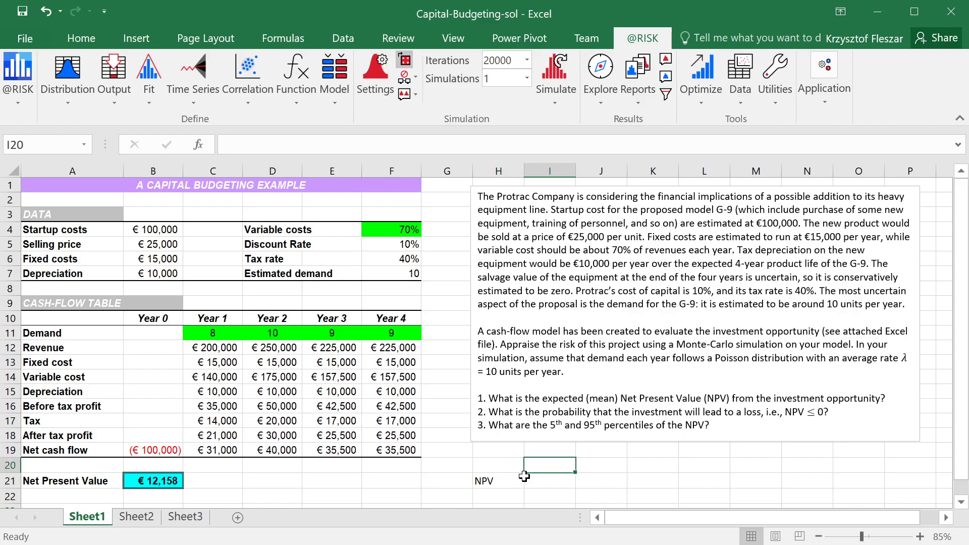
type("mean")
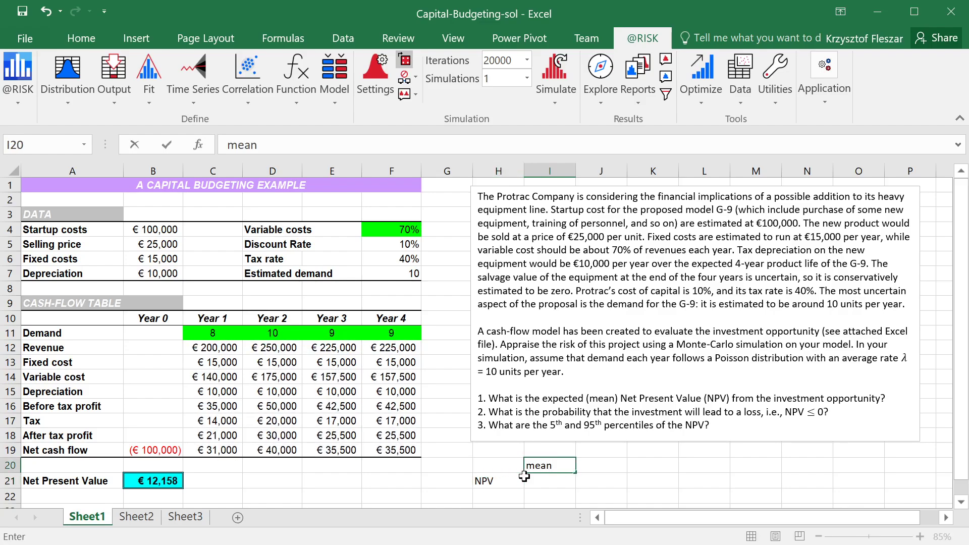
key("ctrl+Return")
key("Delete")
Enter the column headings mean in J20 and CI low in I20
key("Right")
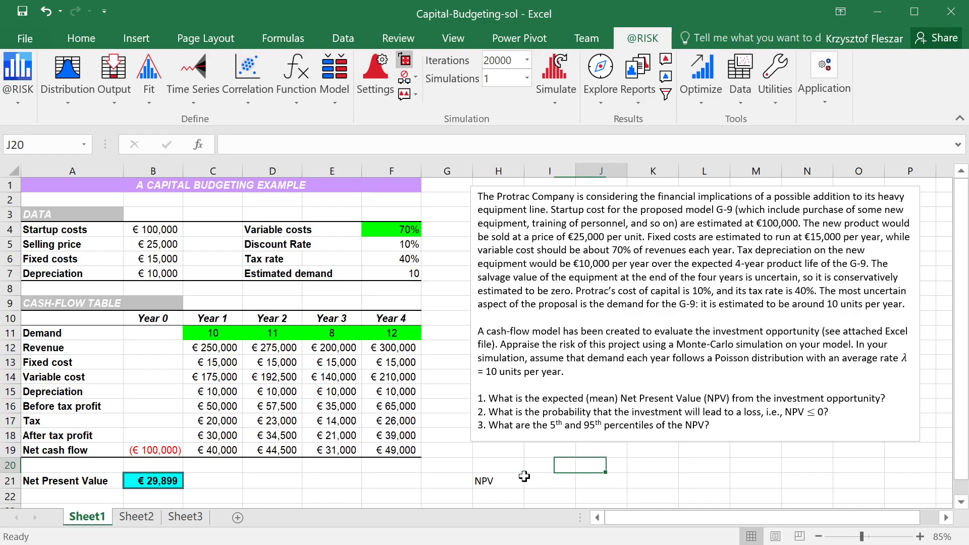
type("mean")
key("Return")
key("Left")
key("Up")
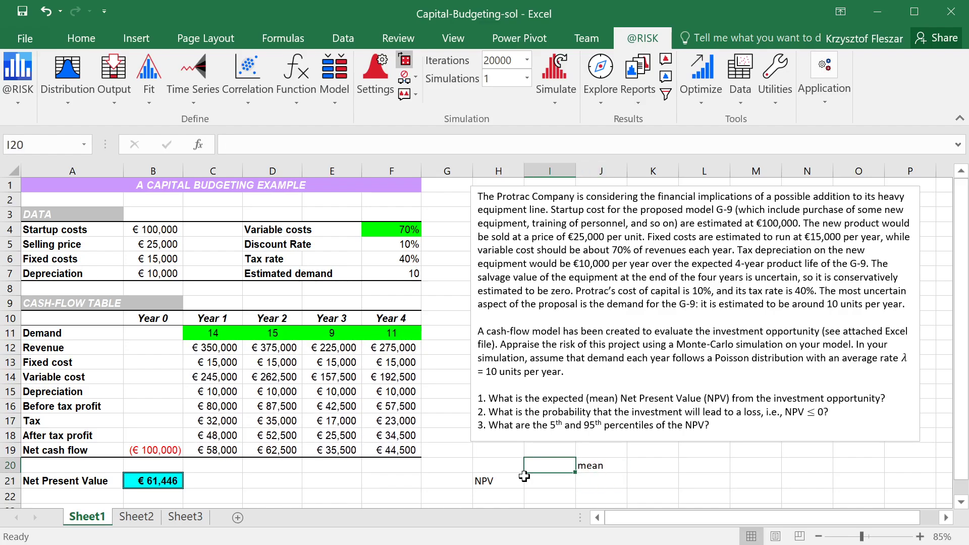
type("CI ")
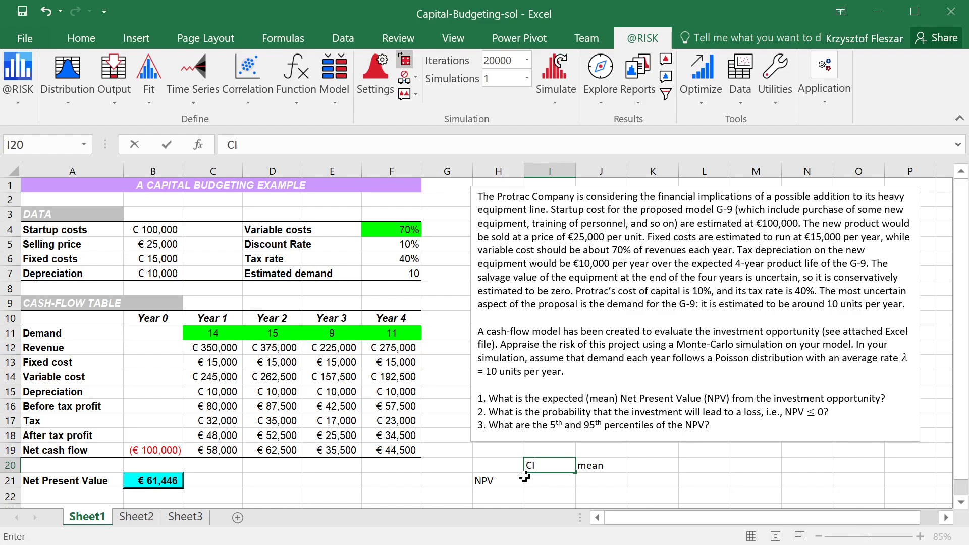
type("low")
key("Tab")
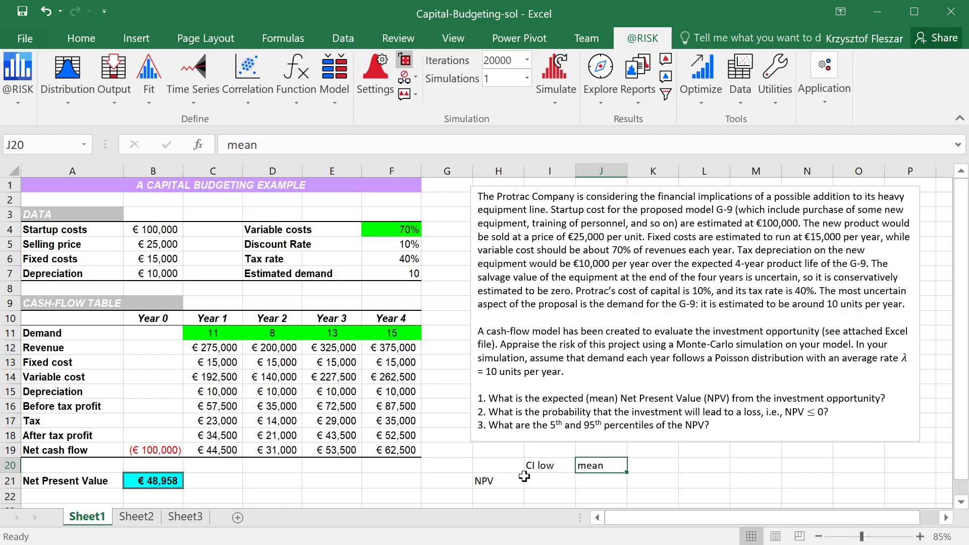
Enter the column heading CI hi in K20 and select J21 under the mean heading
key("Tab")
type("C")
key("BackSpace")
type("CI")
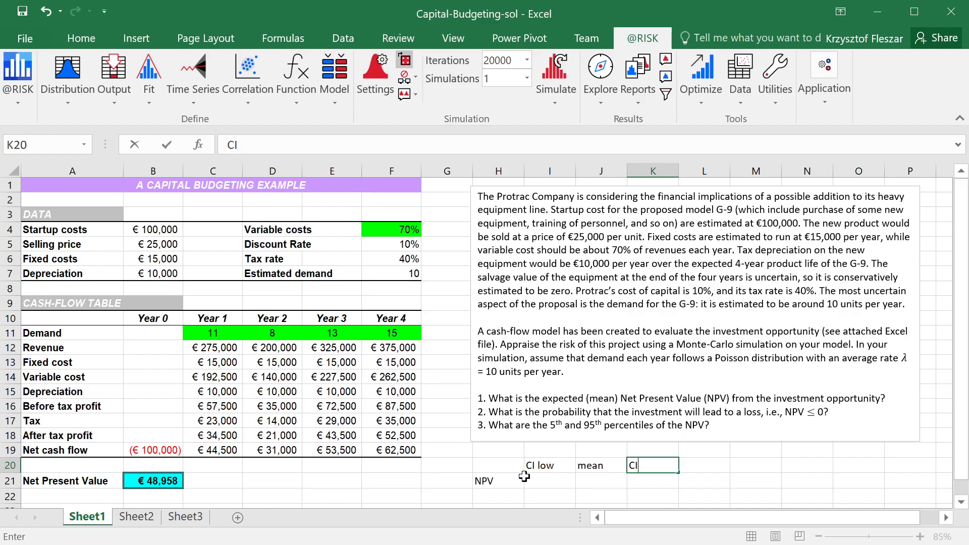
type(" hi")
key("Return")
key("Tab")
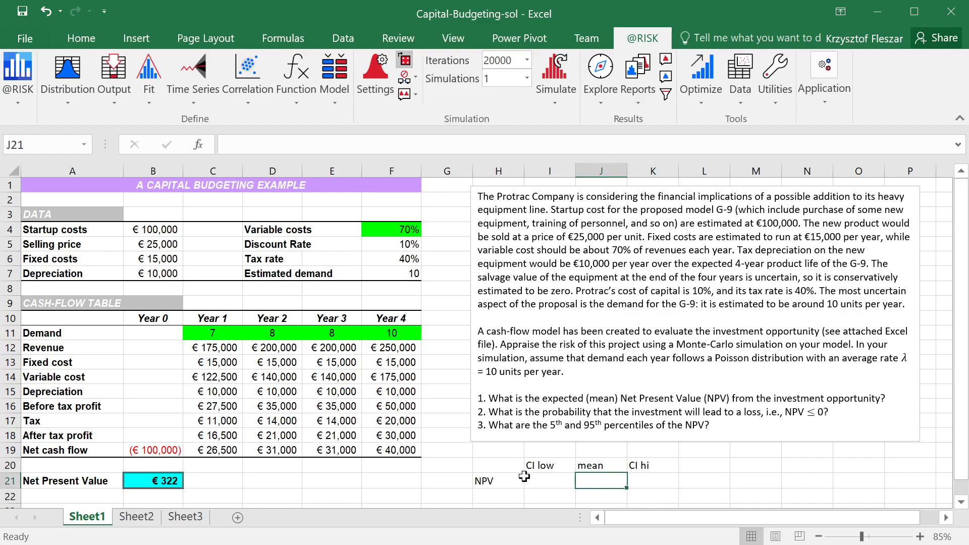
type("=")
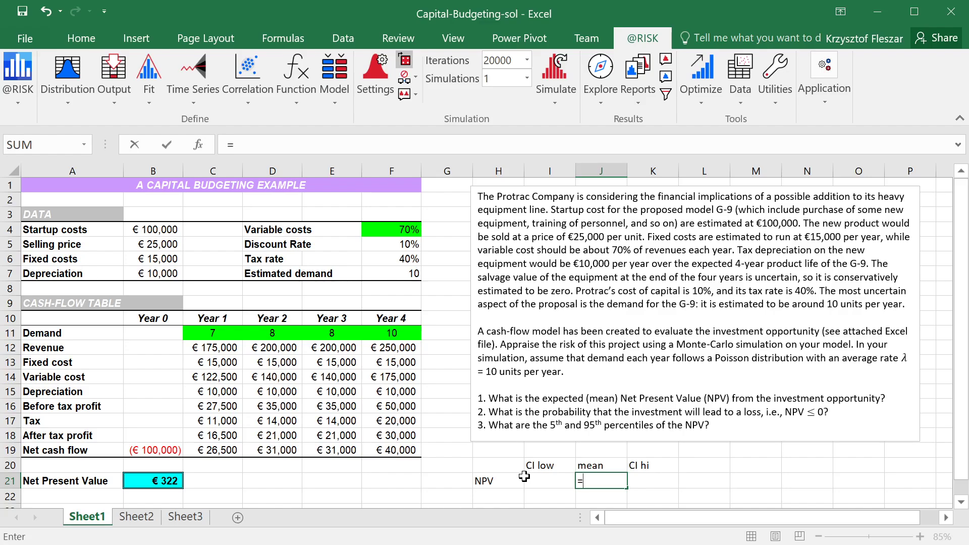
key("Escape")
left_click(305, 96)
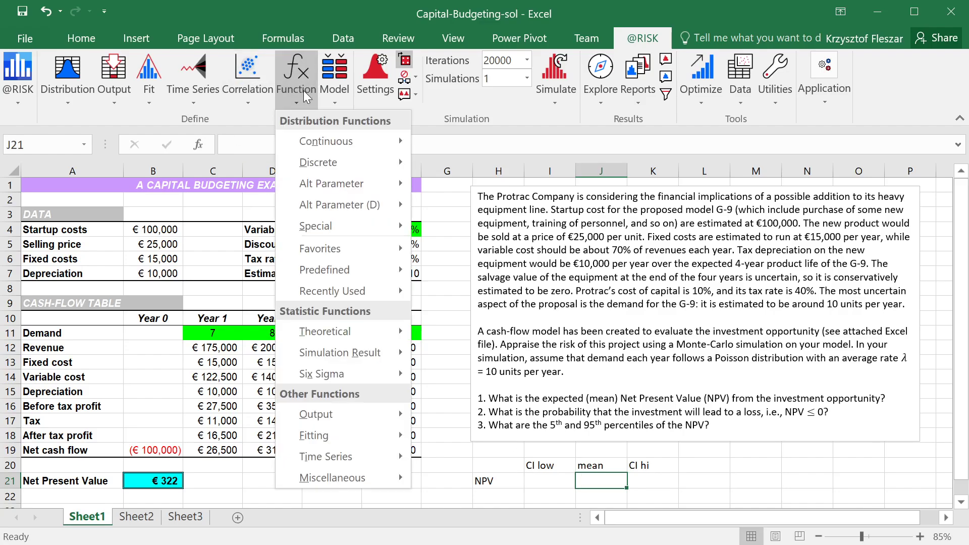
mouse_move(371, 356)
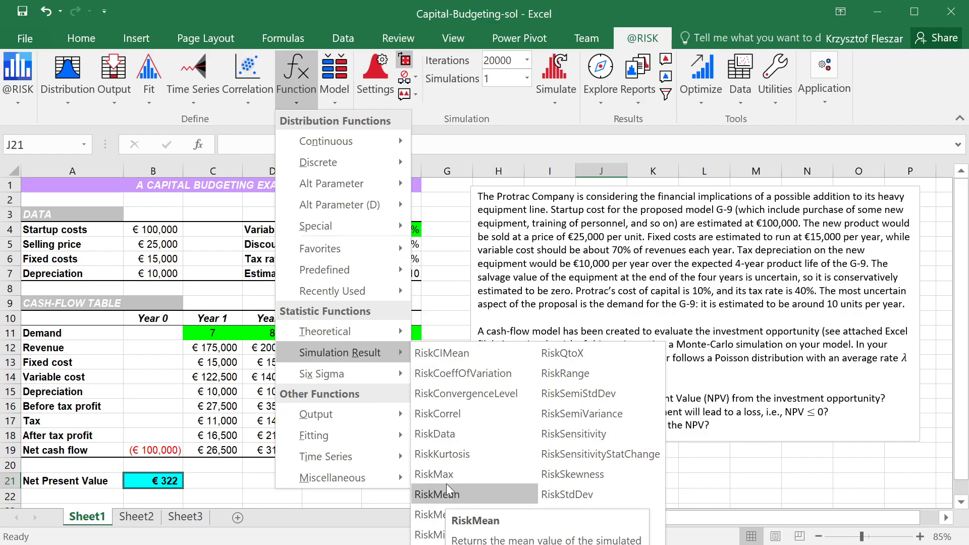
key("Escape")
key("Escape")
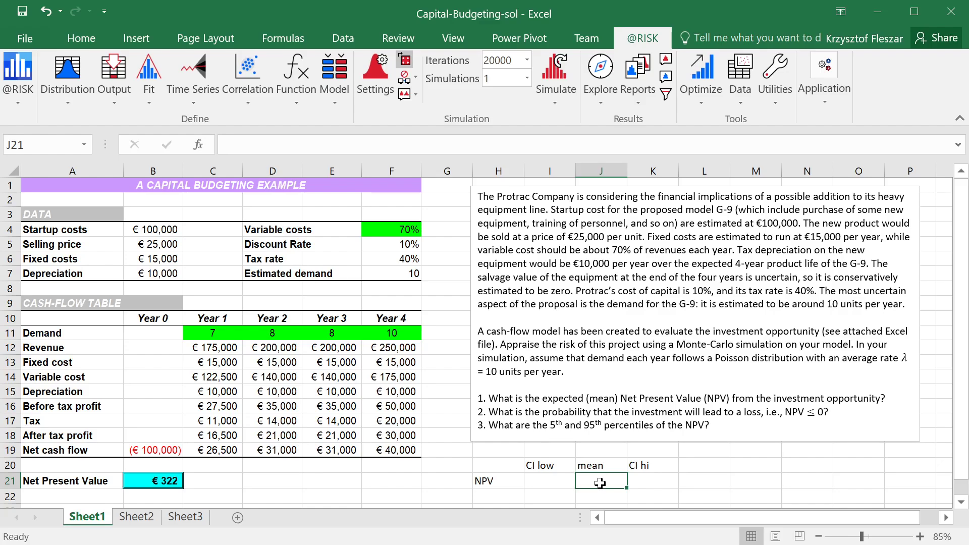
Calculate the simulated mean NPV in J21 with the formula =RiskMean(B21)
type("=Ris")
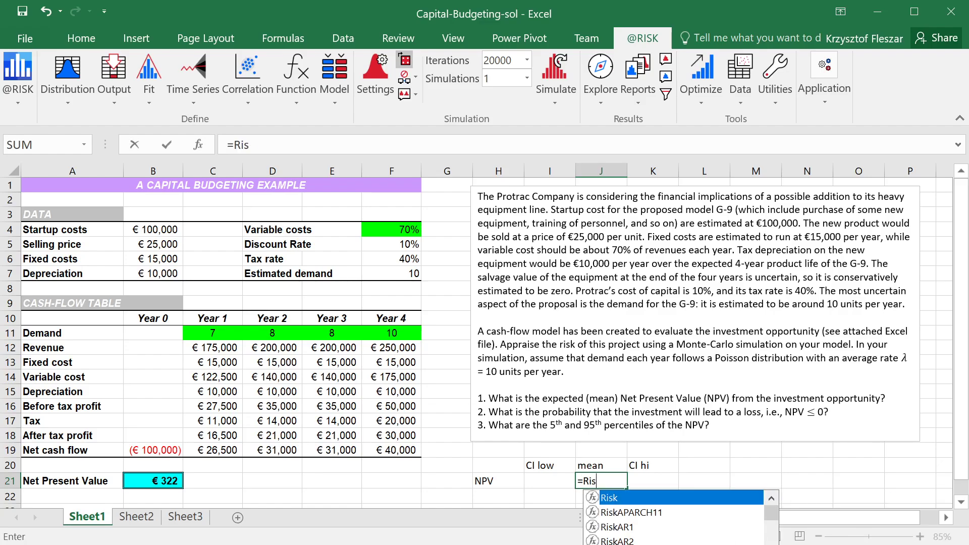
type("kMean(")
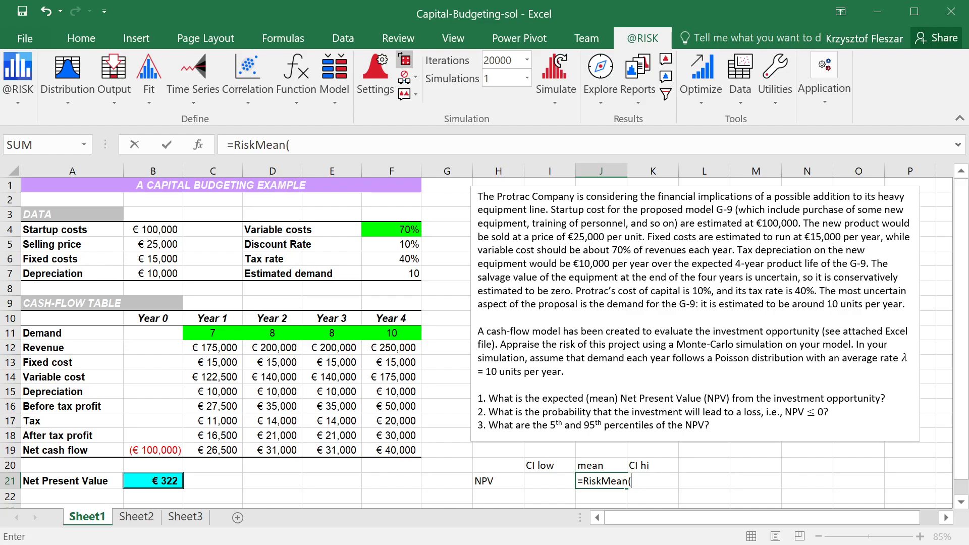
left_click(160, 483)
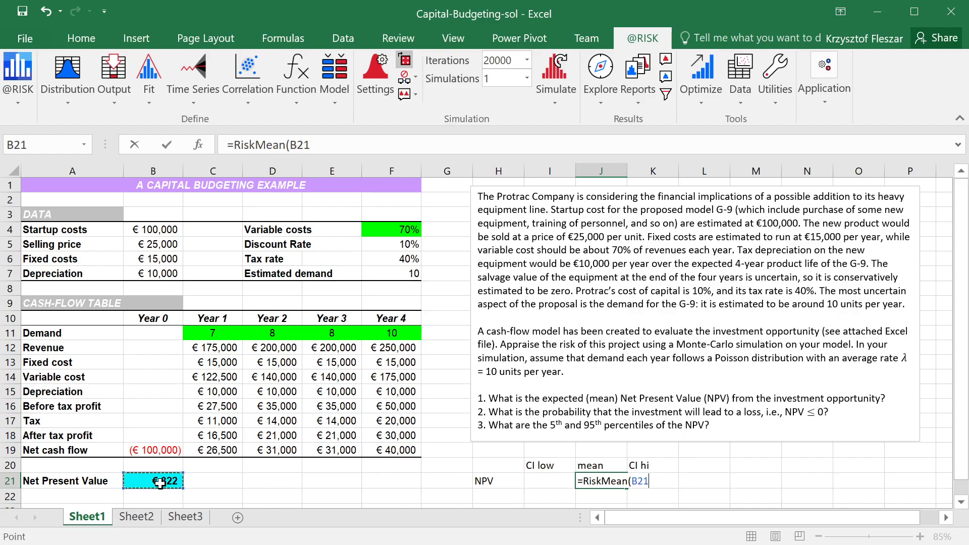
type(")")
key("ctrl+Return")
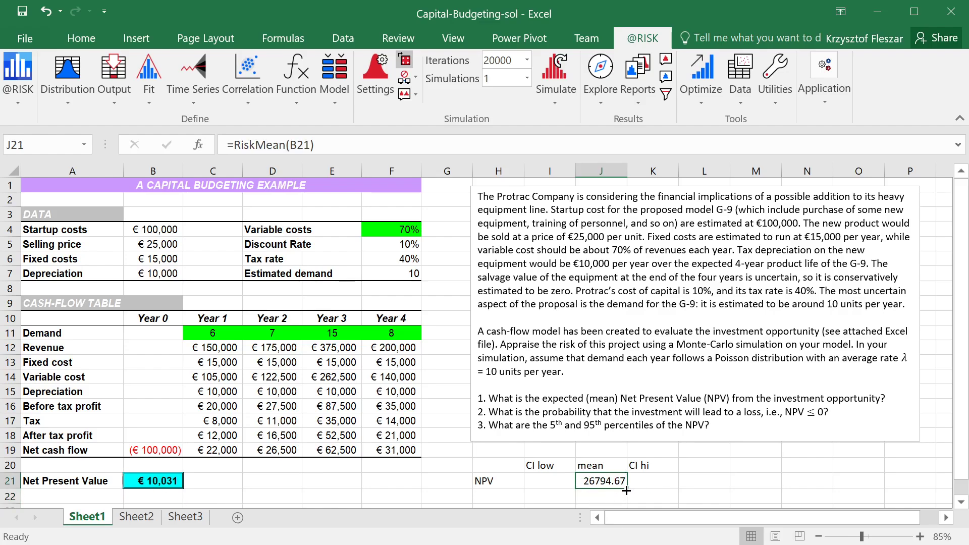
Calculate the lower 99% confidence limit of the mean NPV in I21 with =RiskCIMean(B21,0.99,TRUE), and reselect the cell
left_click(550, 478)
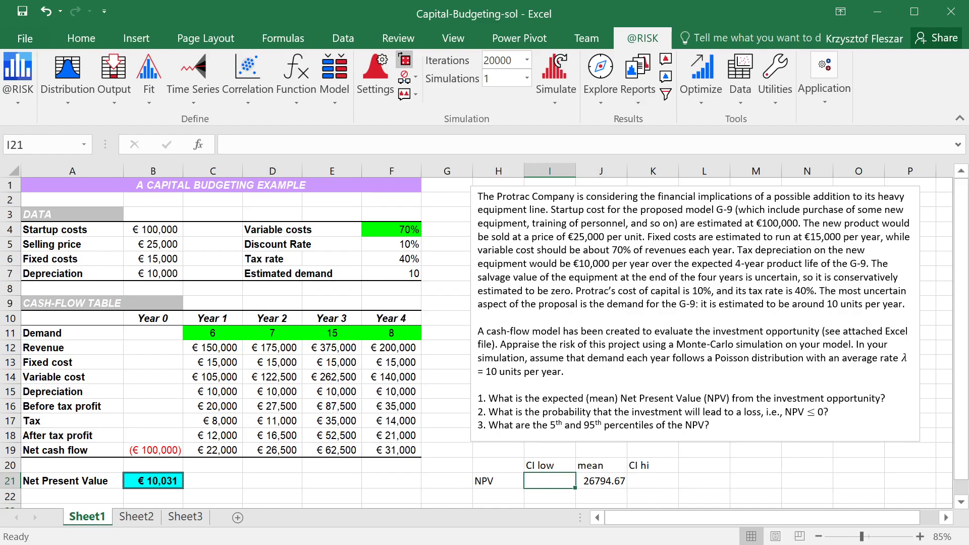
type("=")
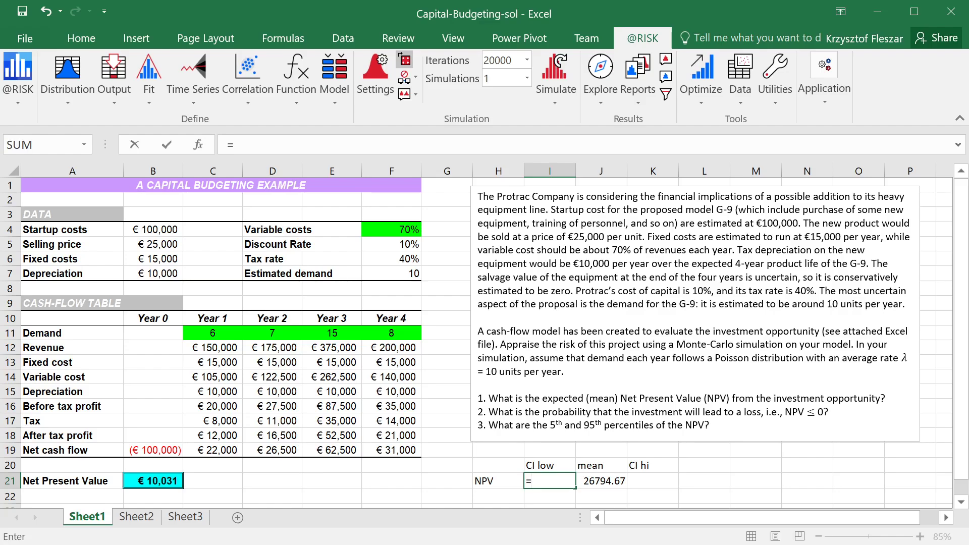
type("riskci")
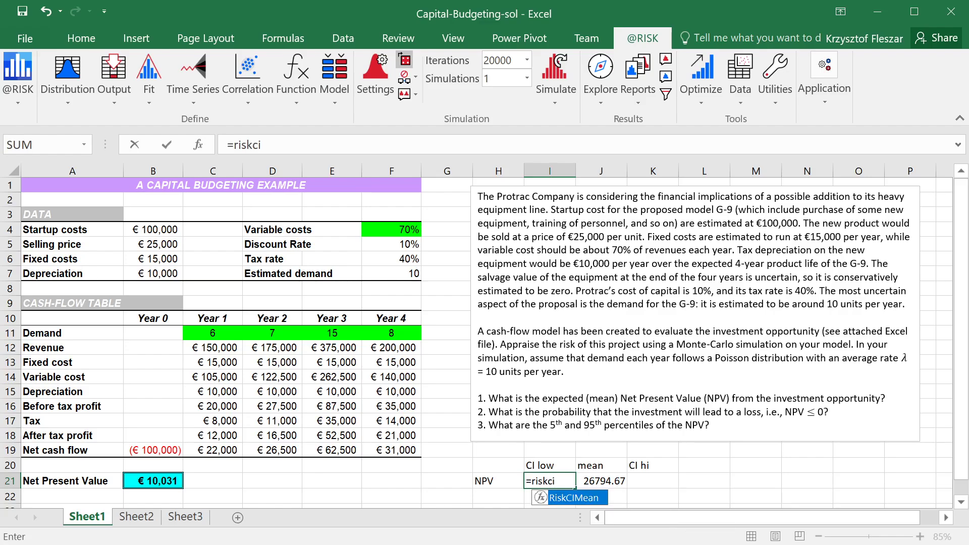
type("m")
key("Tab")
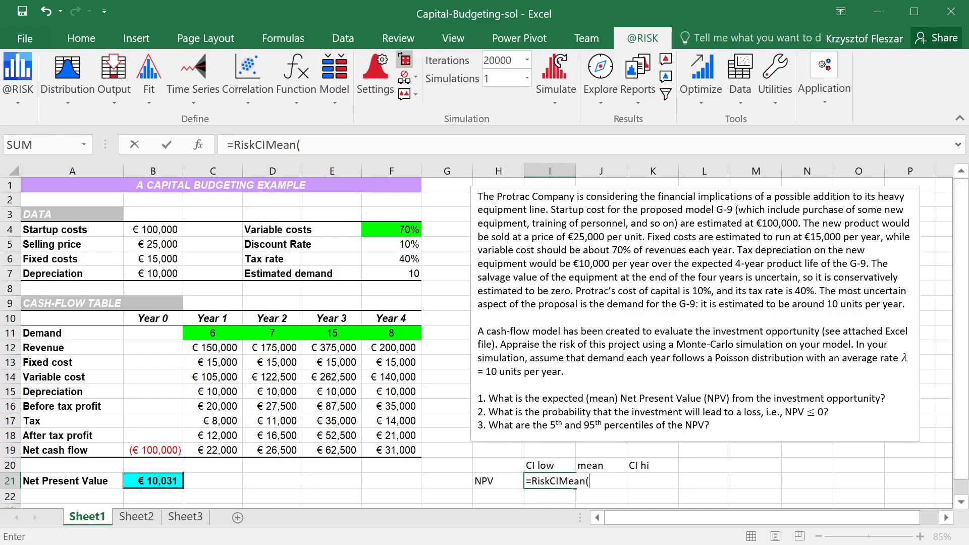
left_click(138, 480)
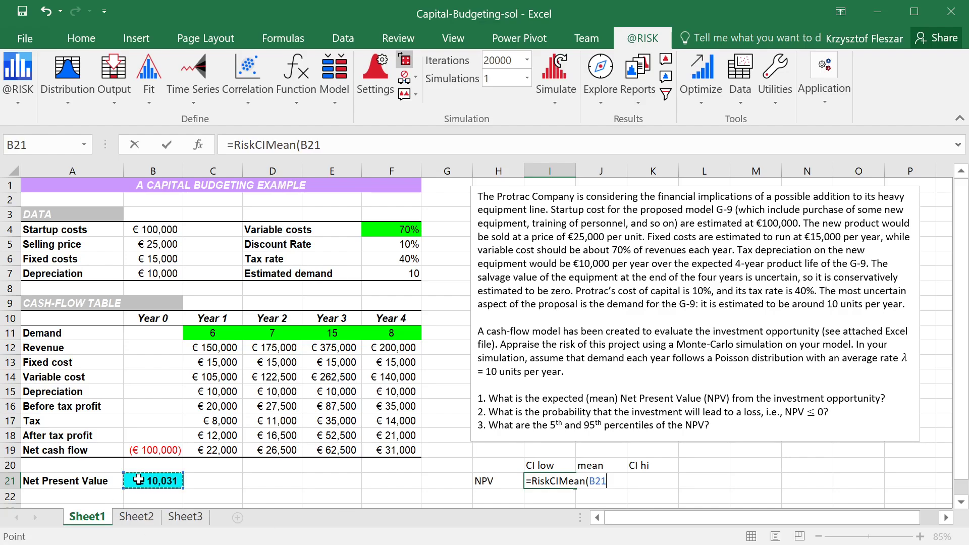
type(",0.99")
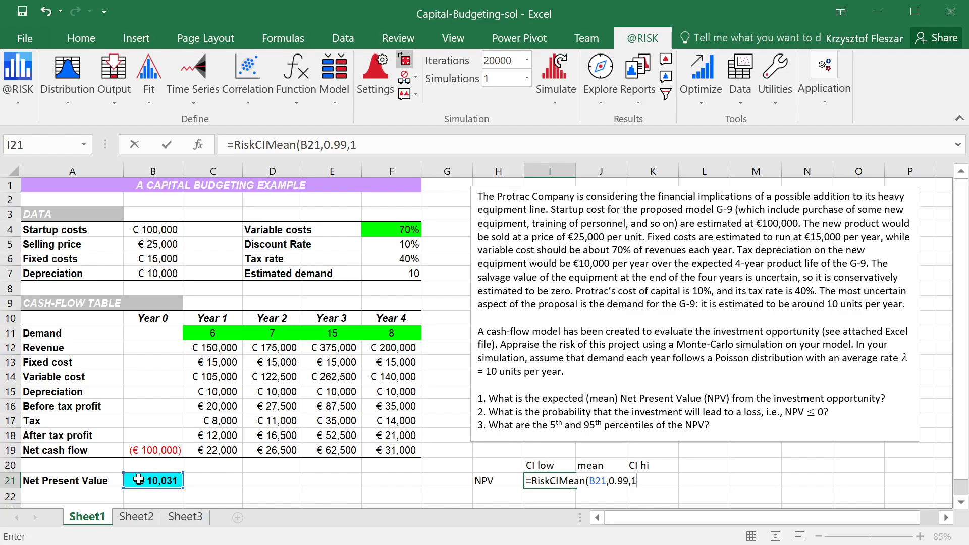
type(",true)")
key("Return")
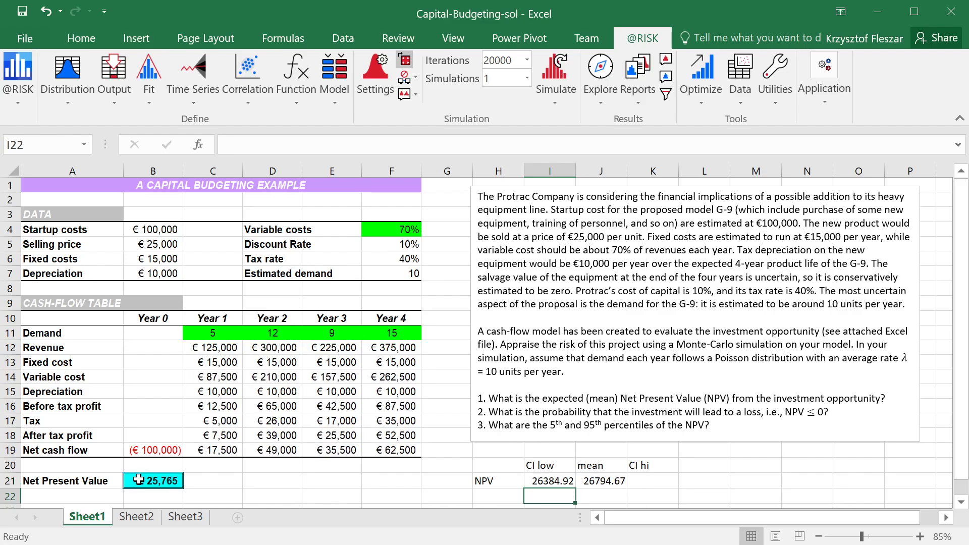
key("Up")
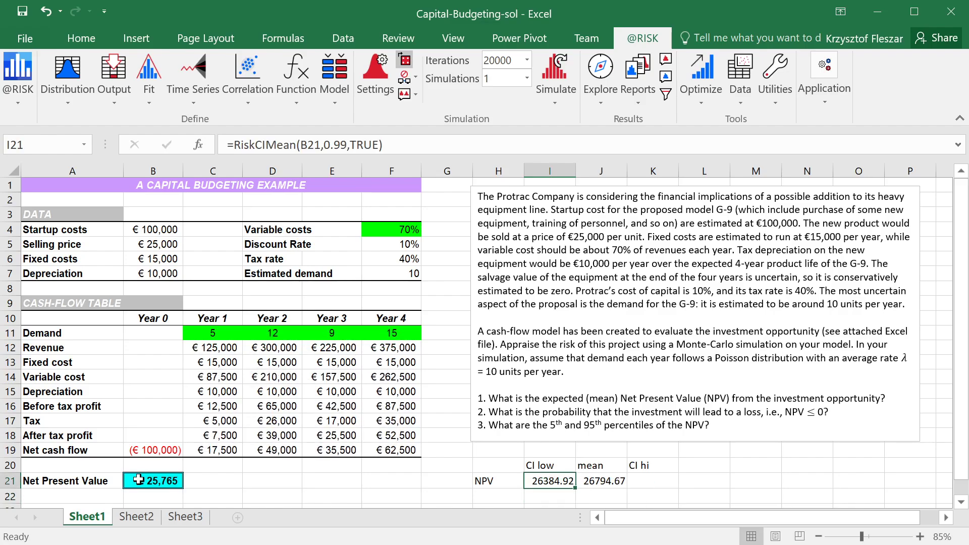
Calculate the upper 99% confidence limit of the mean NPV in K21 with =RiskCIMean(B21,0.99,FALSE)
key("F2")
key("Escape")
key("Right")
key("Right")
key("F2")
type("=RiskCIMean(B21,0.99,TRUE)")
key("Left")
key("ctrl+shift+Left")
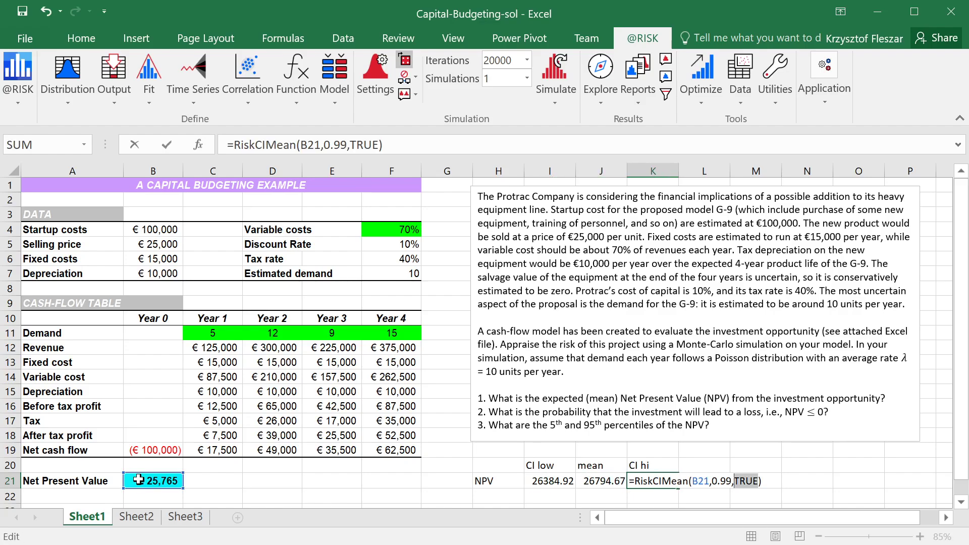
type("false")
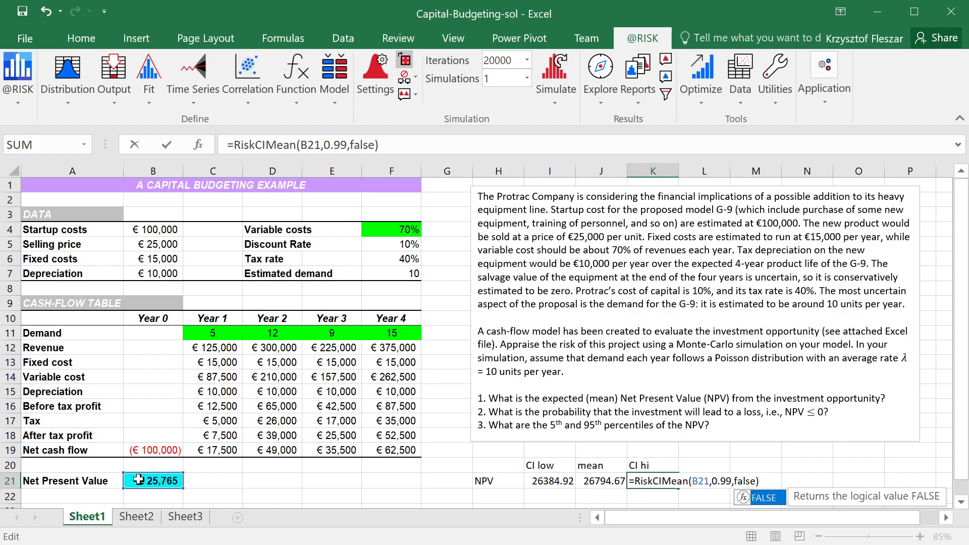
key("Return")
key("Up")
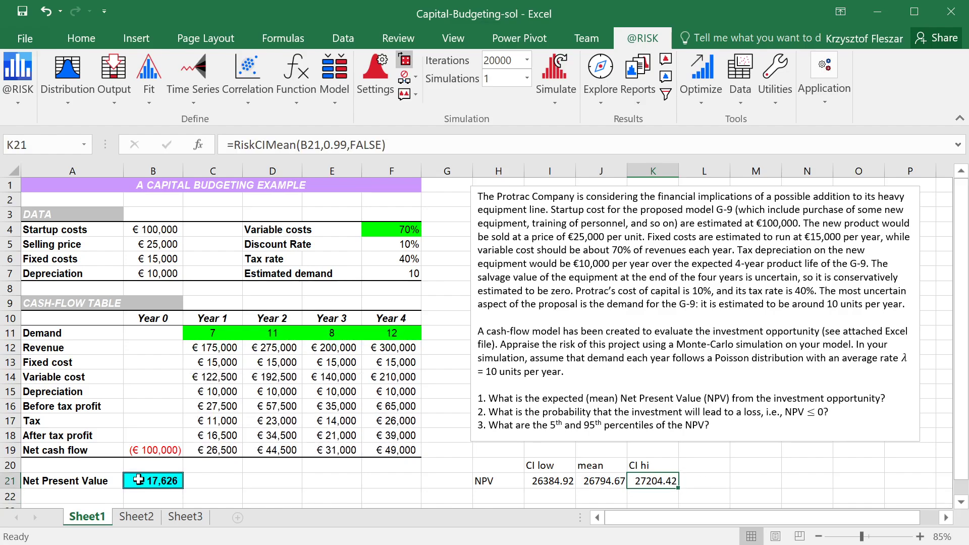
Examine the mean NPV and its lower and upper confidence limits across I21:K21
key("shift+Left")
key("shift+Left")
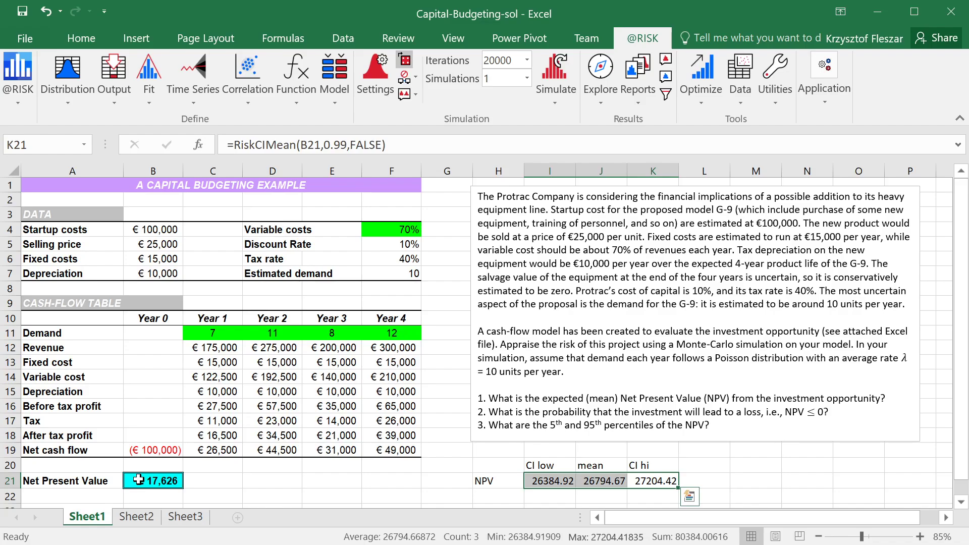
key("Left")
key("Left")
key("shift+Right")
key("shift+Right")
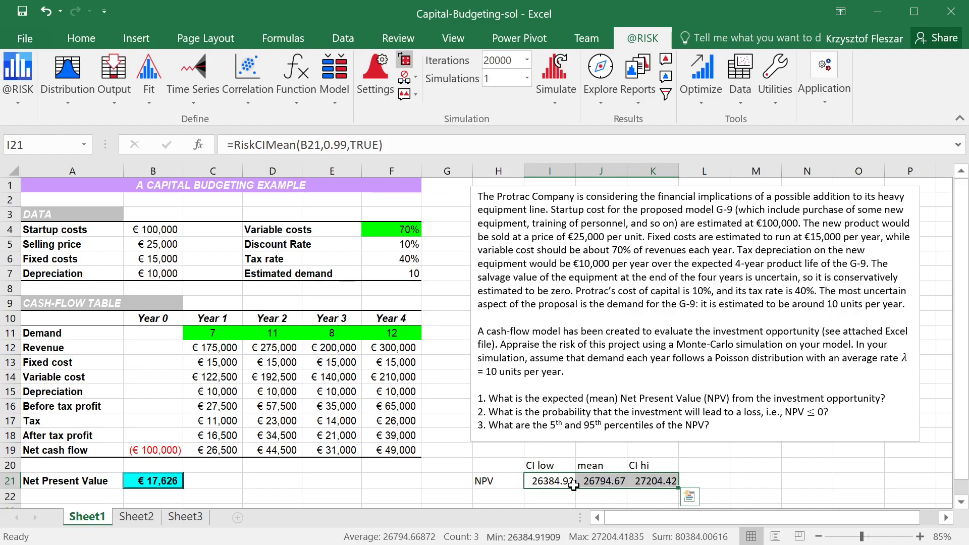
left_click(670, 482)
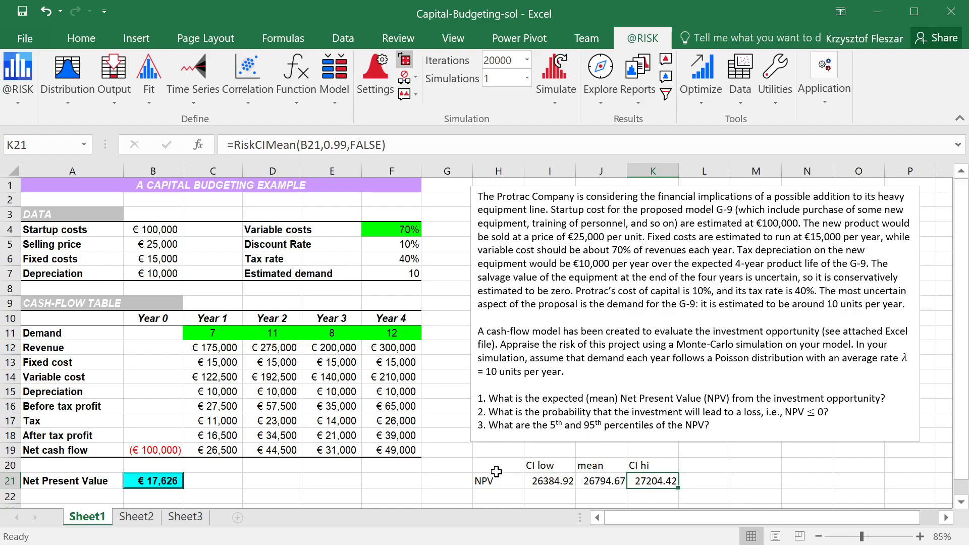
left_click_drag(494, 470, 648, 489)
left_click(649, 485)
left_click(597, 484)
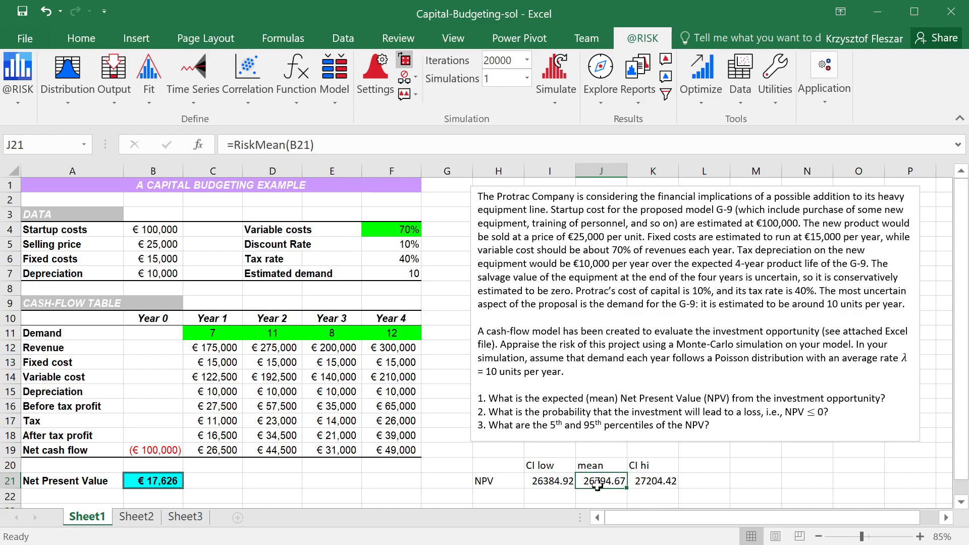
left_click_drag(555, 484, 671, 486)
left_click(731, 479)
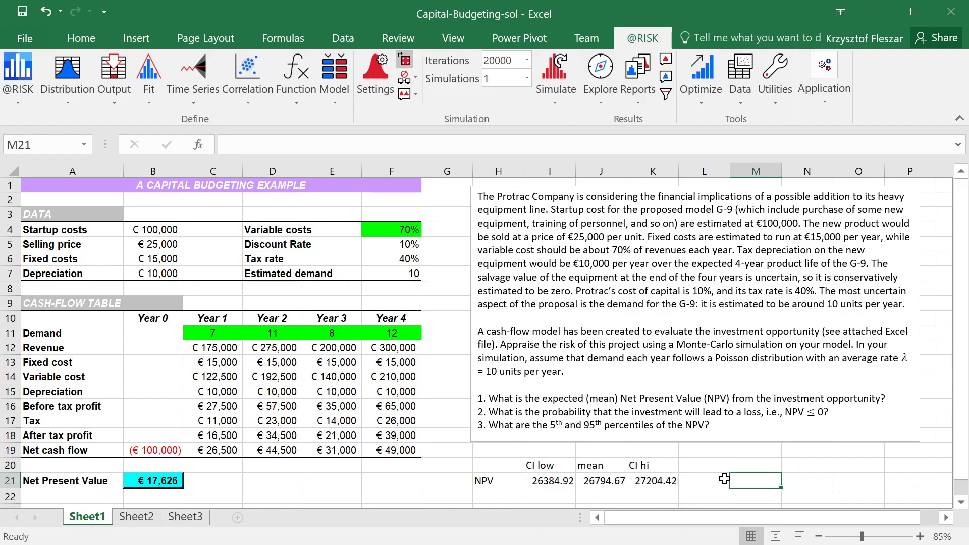
Highlight the question about the probability of a loss and enter the heading P(NPV<=0) in M20
left_click(689, 483)
left_click(702, 466)
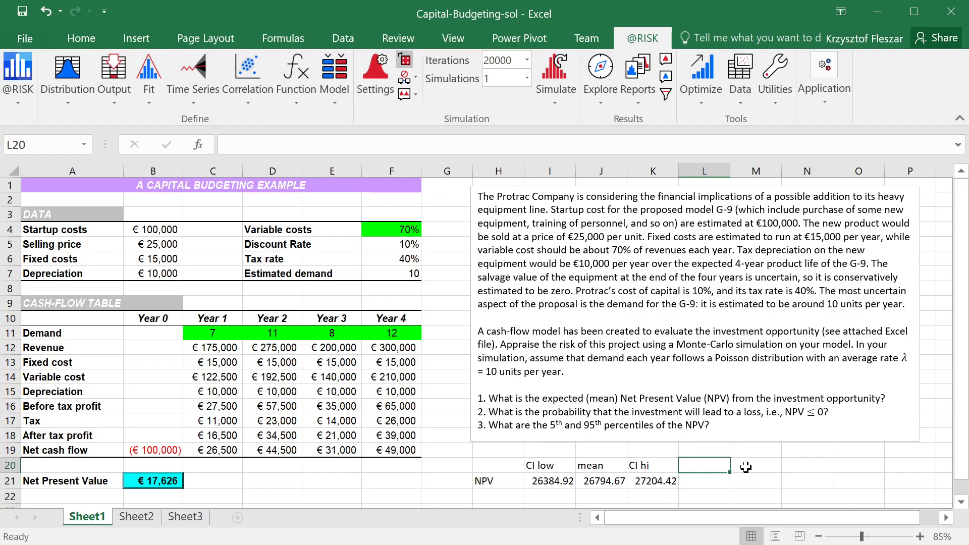
left_click(746, 467)
left_click(758, 481)
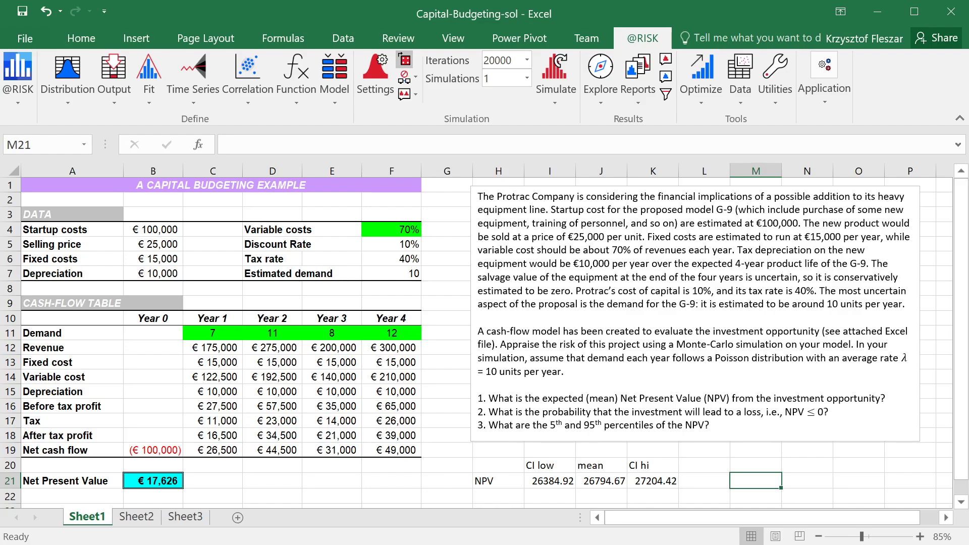
mouse_move(489, 412)
left_mouse_down()
mouse_move(632, 412)
mouse_move(712, 425)
mouse_move(830, 412)
left_mouse_up()
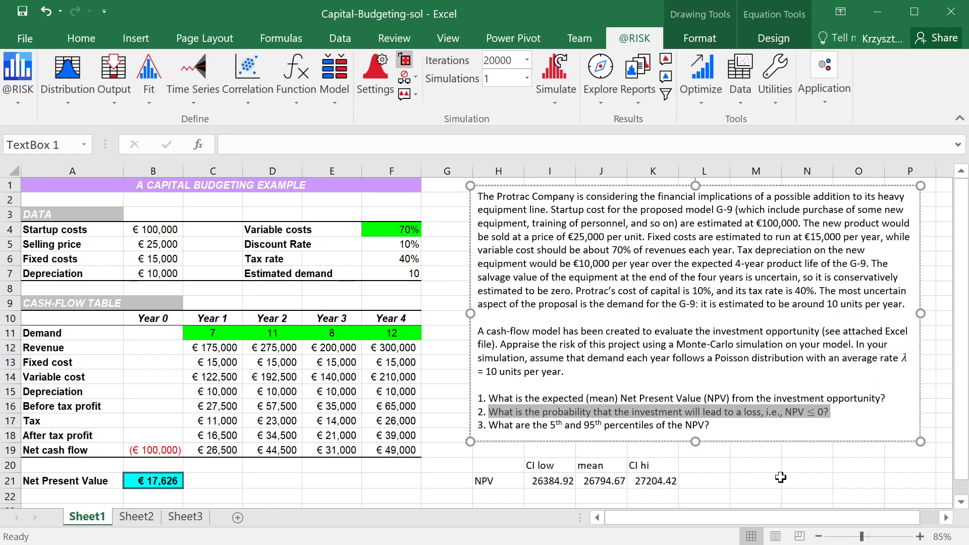
left_click(754, 479)
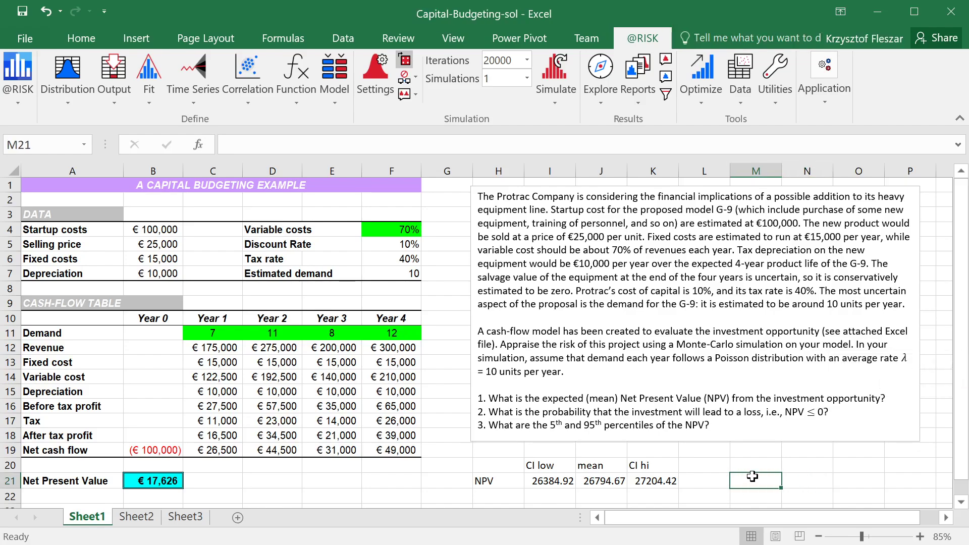
left_click(752, 464)
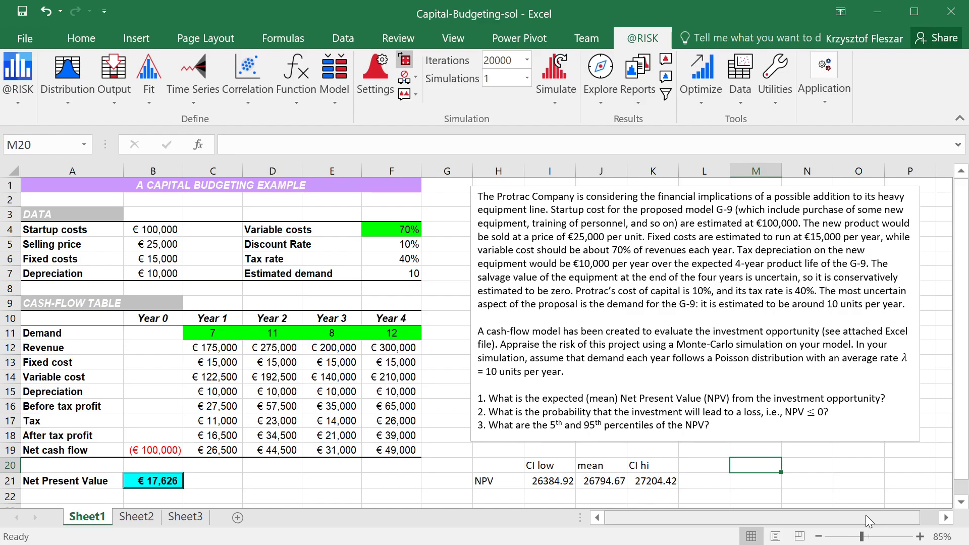
type("P(")
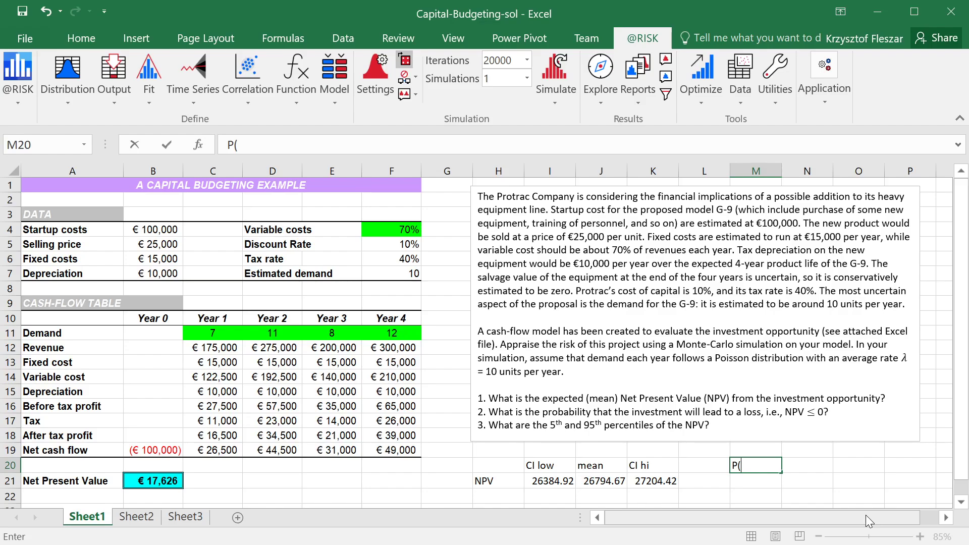
type("NPV<=0)")
key("Return")
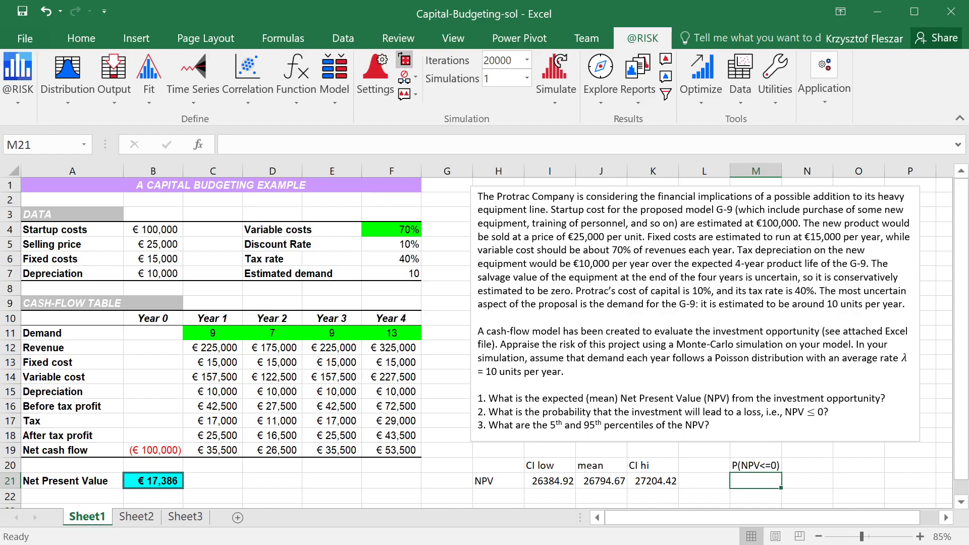
Calculate the probability of a loss in M21 with the RiskTarget function, using B21 as data source and 0 as target value
left_click(289, 89)
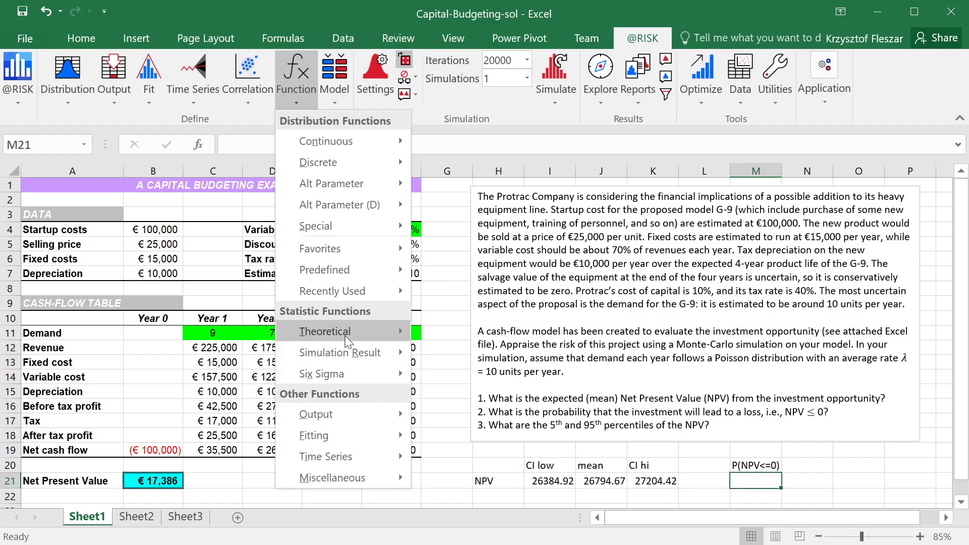
mouse_move(345, 351)
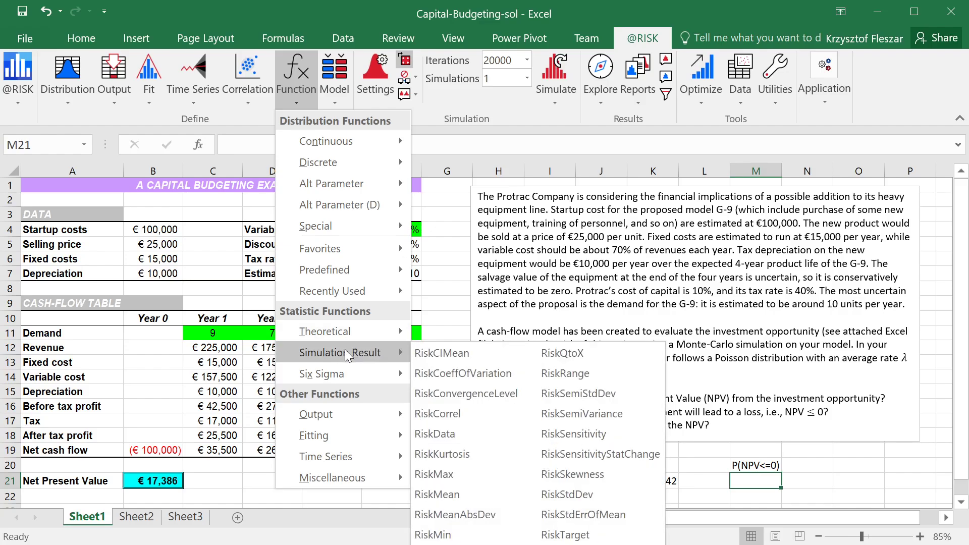
left_click(564, 536)
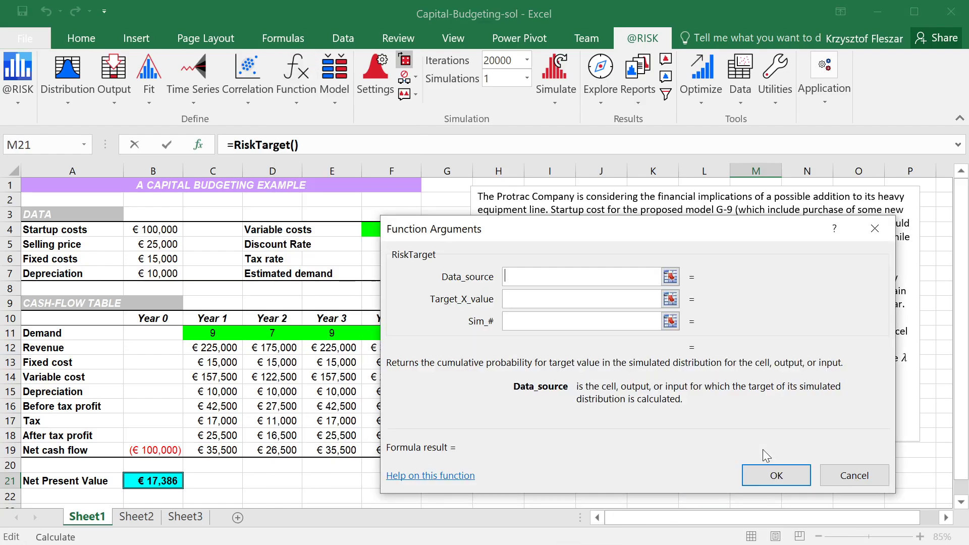
left_click_drag(530, 235, 586, 125)
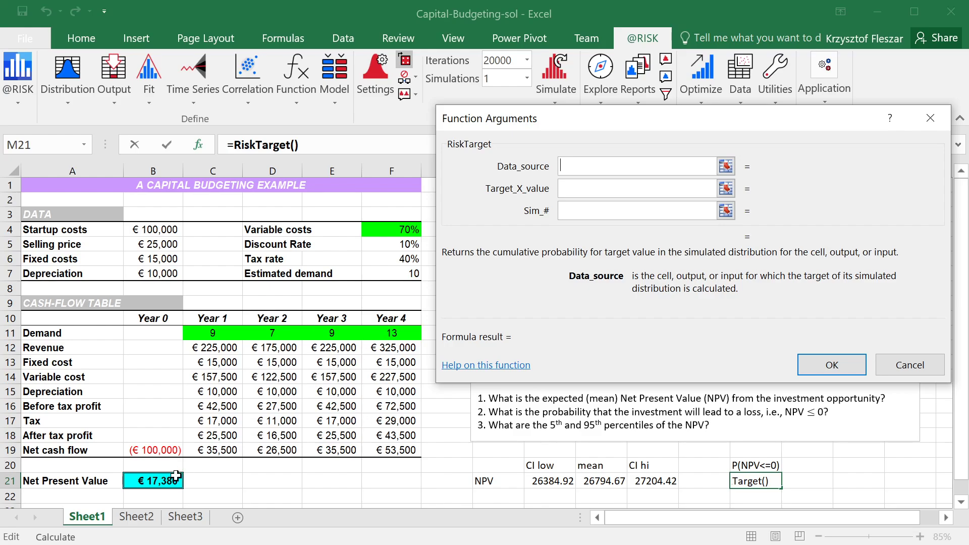
left_click(155, 482)
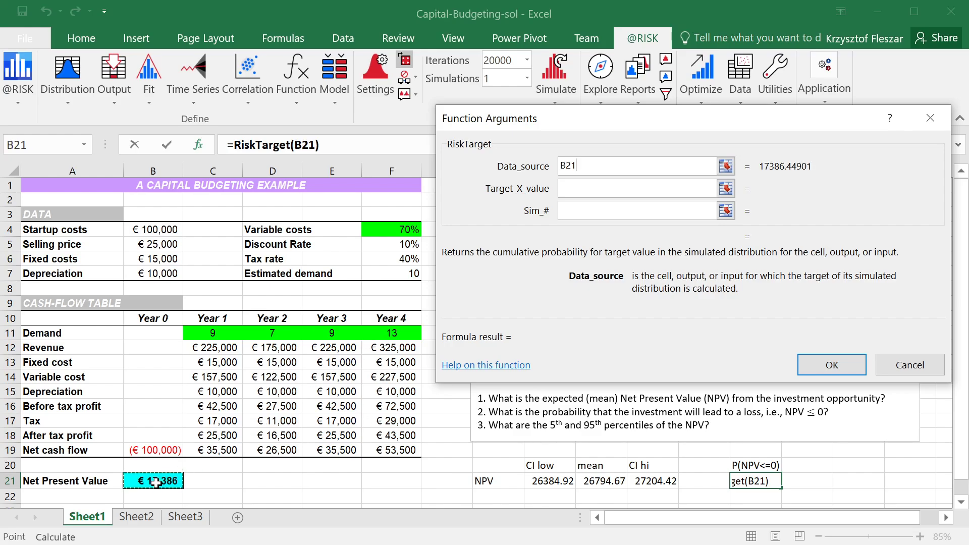
left_click(580, 189)
type("0")
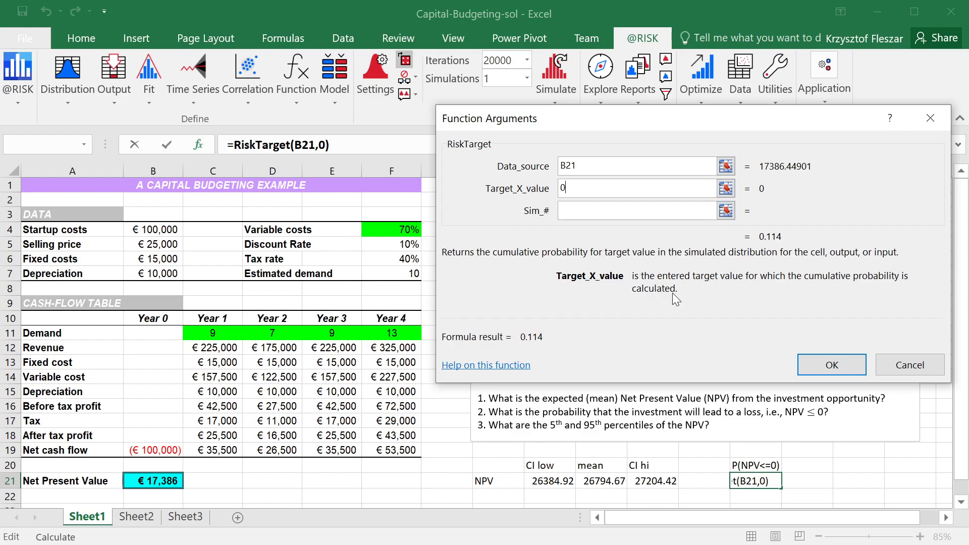
left_click(832, 365)
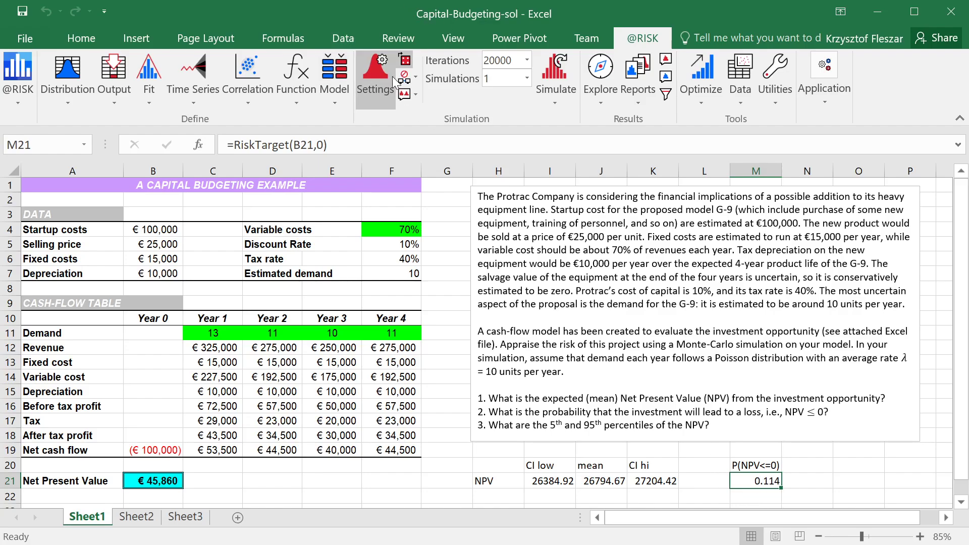
Format the loss probability in M21 as a percentage with one decimal place
left_click(81, 38)
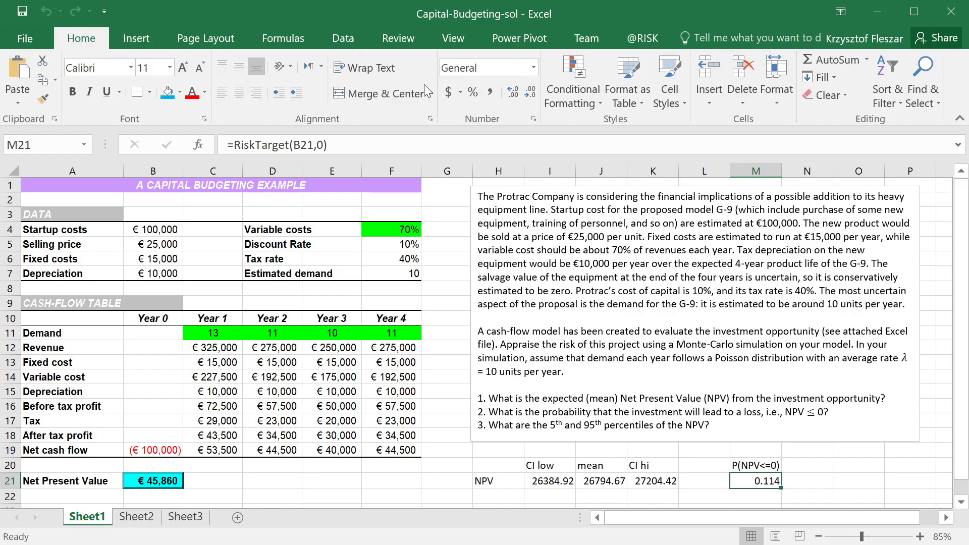
left_click(472, 93)
left_click(513, 92)
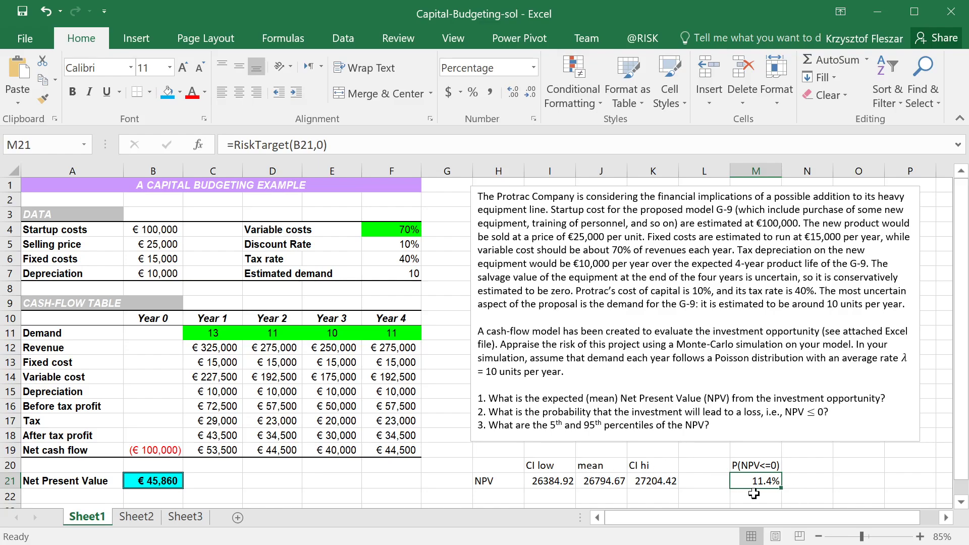
left_click(165, 477)
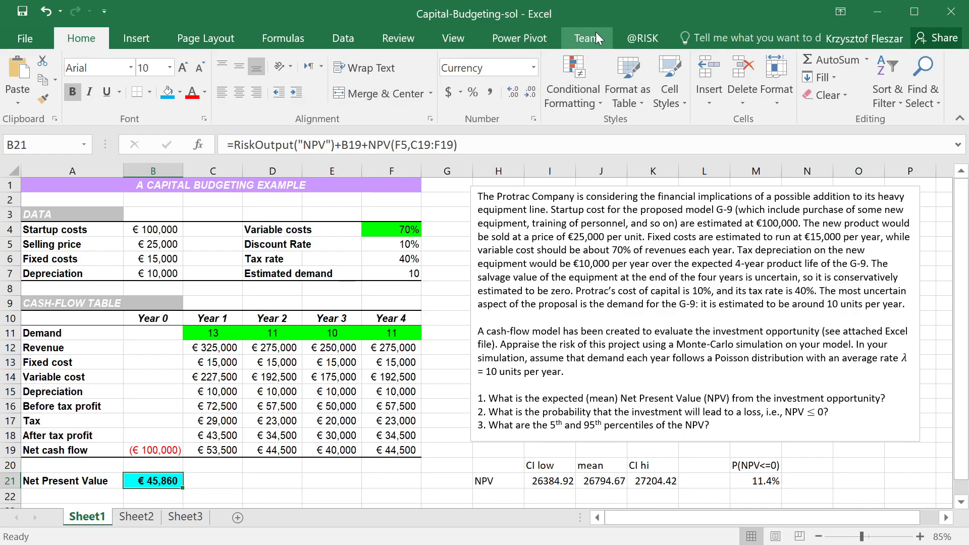
left_click(643, 38)
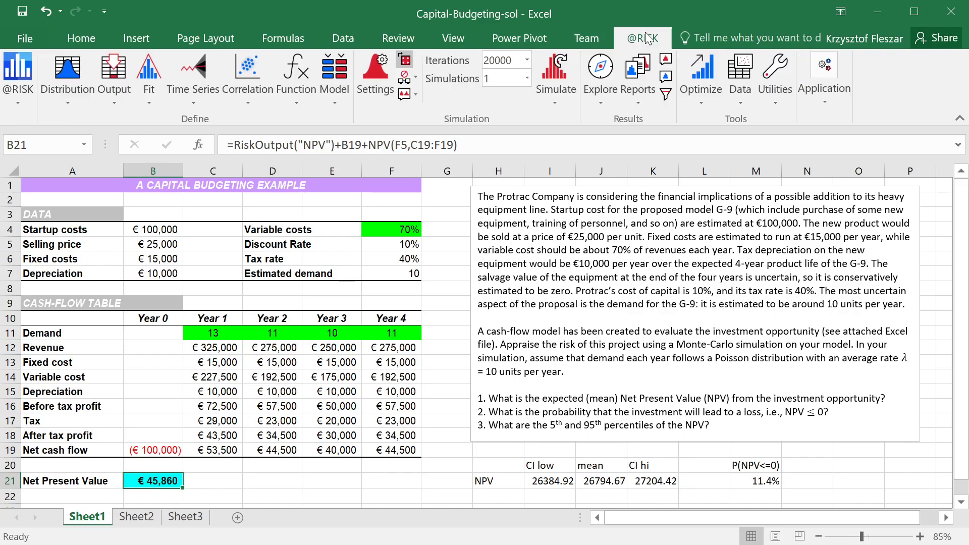
right_click(155, 481)
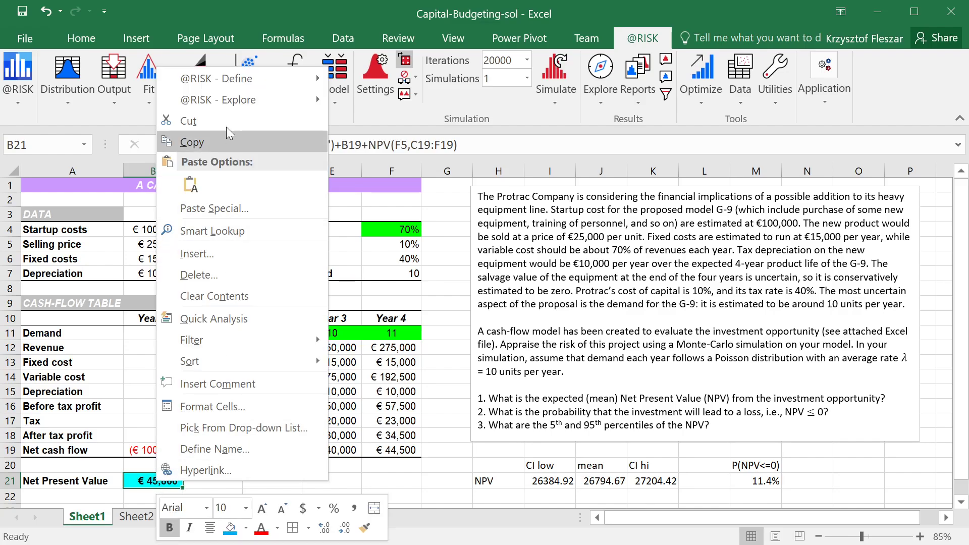
mouse_move(225, 98)
left_click(376, 101)
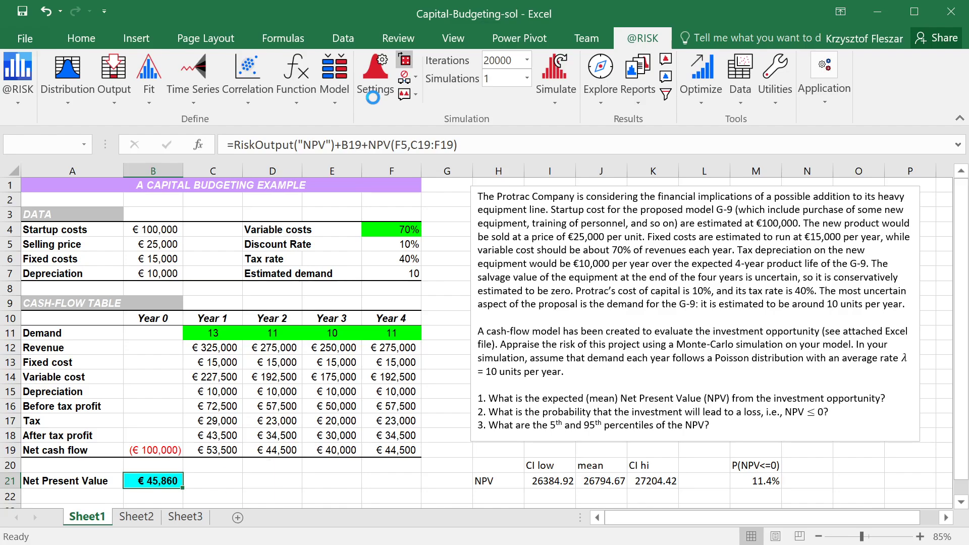
left_click_drag(502, 299, 510, 123)
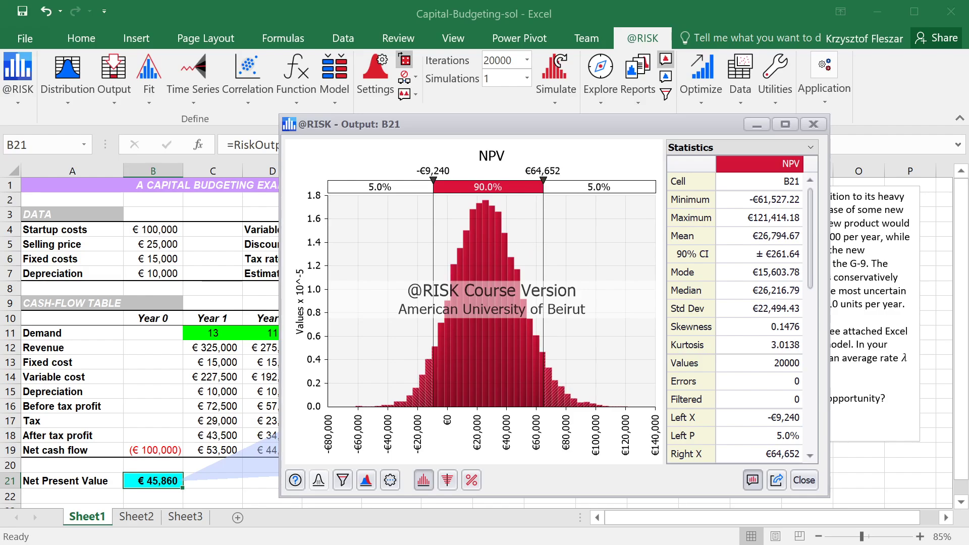
Move the NPV graph's delimiters to minus infinity and €0 to check the loss probability, and close the graph
left_click_drag(543, 177, 320, 177)
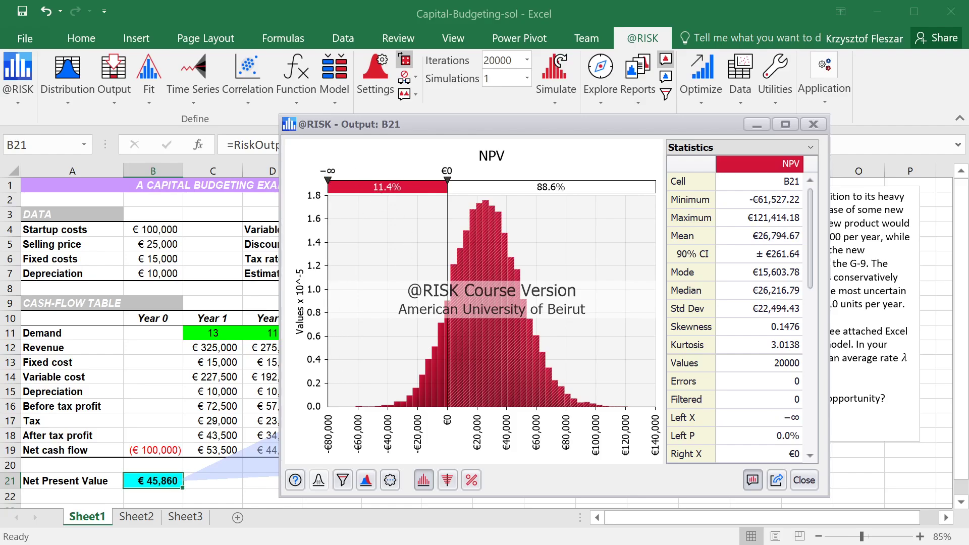
left_click_drag(424, 126, 240, 76)
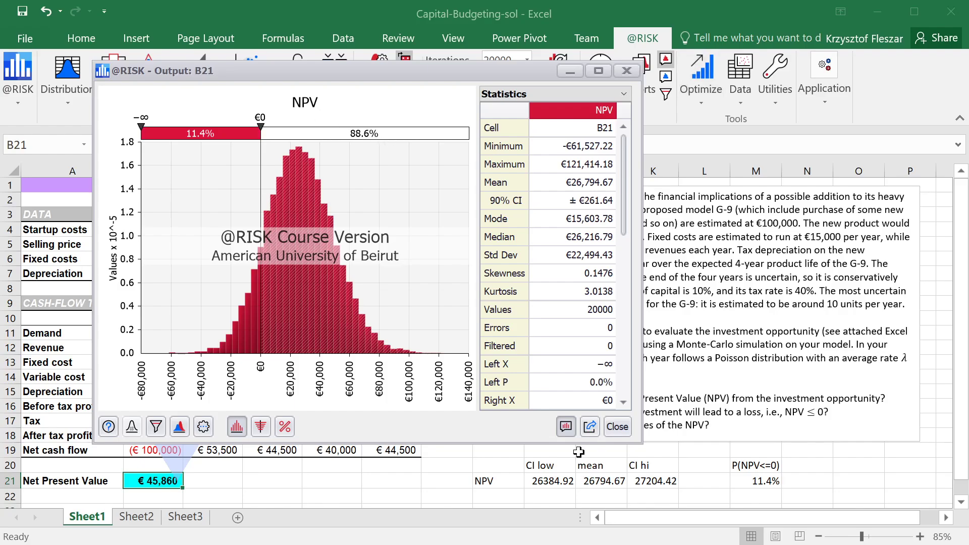
left_click(617, 426)
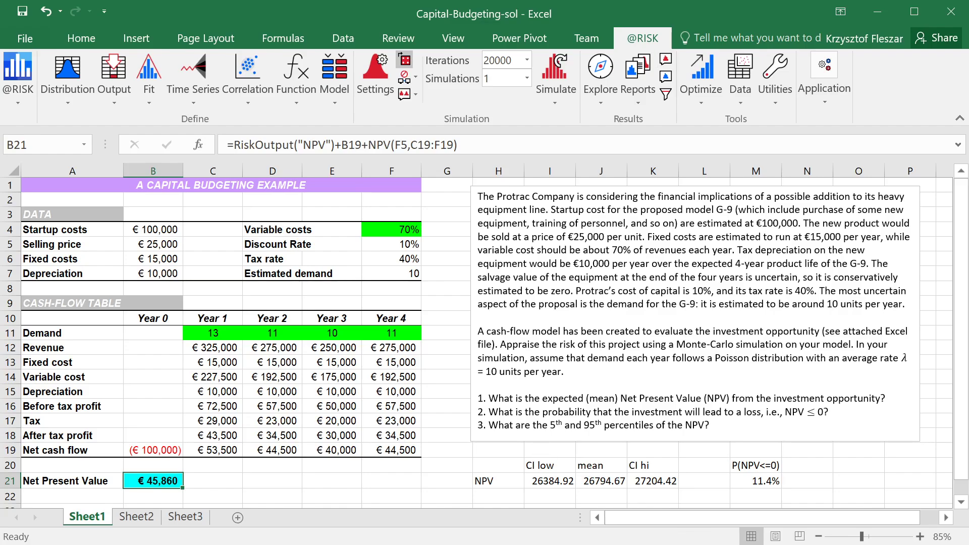
Review the loss probability's heading in M20 and its RiskTarget formula in M21
left_click(786, 481)
left_click(770, 481)
left_click(760, 465)
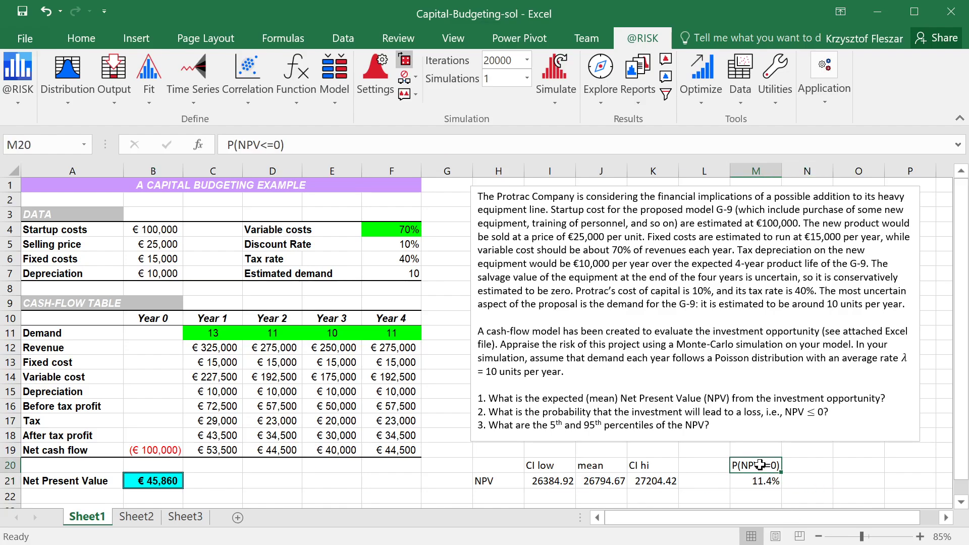
left_click(762, 482)
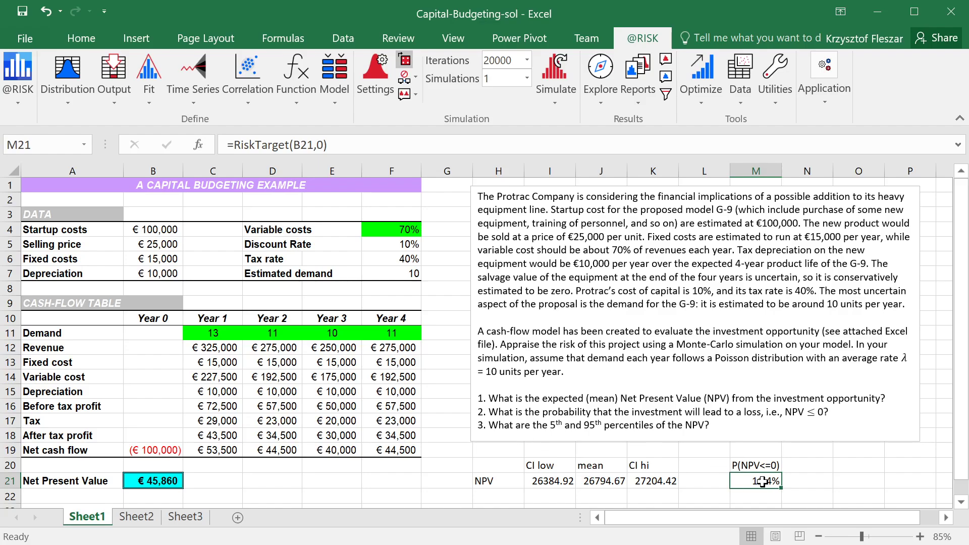
left_click(815, 464)
left_click(752, 466)
left_click(708, 452)
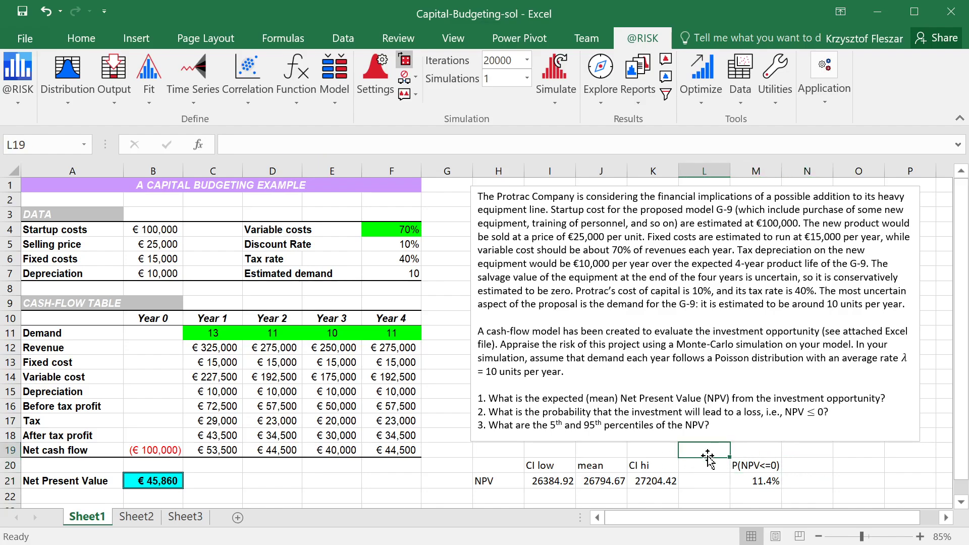
left_click(708, 459)
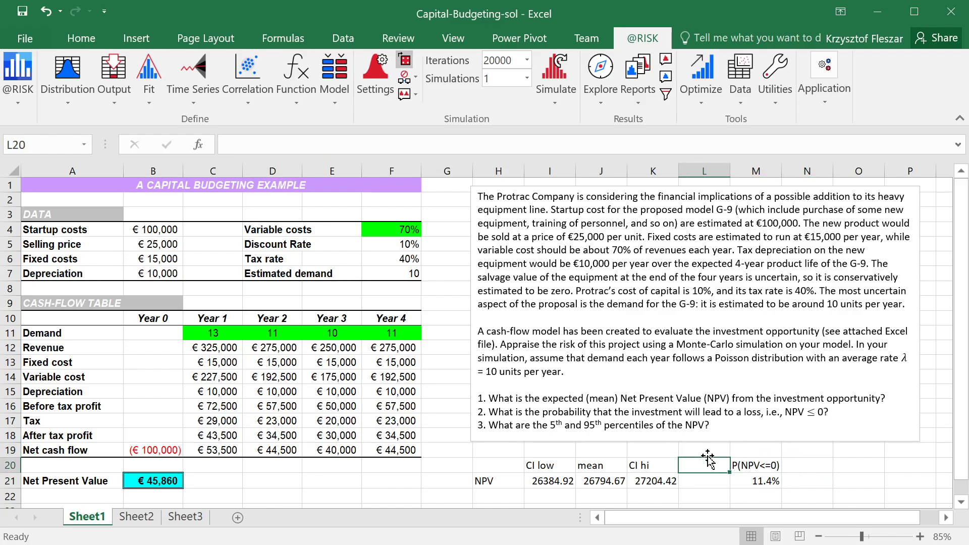